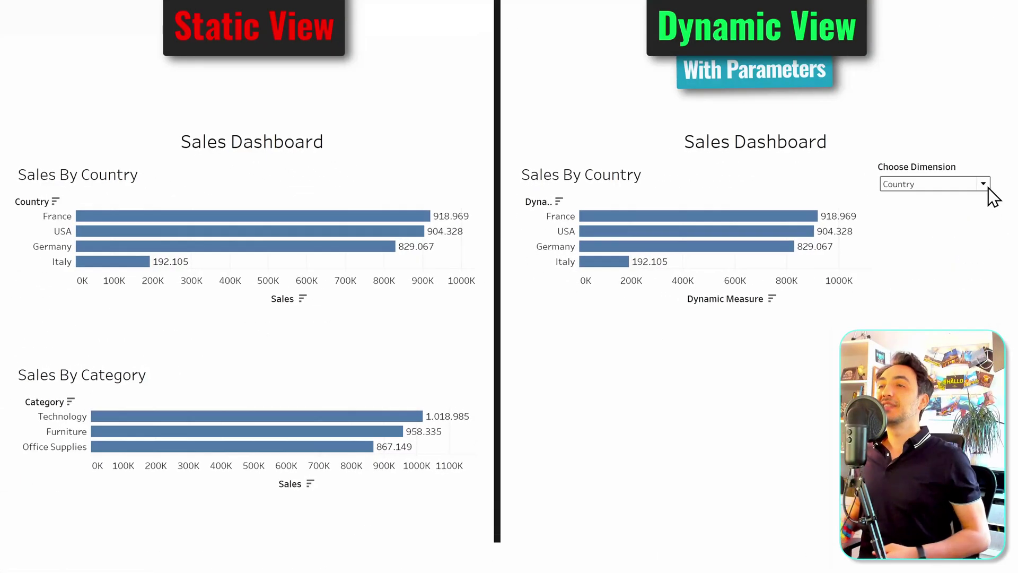
# Switch the Choose Dimension parameter between Country and Category to compare how the dynamic sales chart responds.
pyautogui.click(987, 186)
pyautogui.click(957, 200)
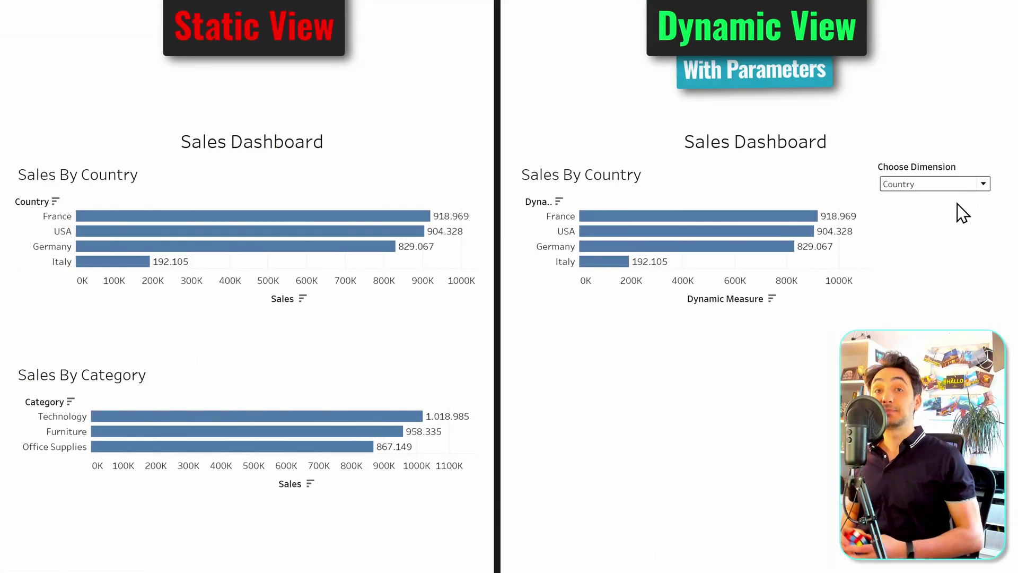
pyautogui.click(981, 184)
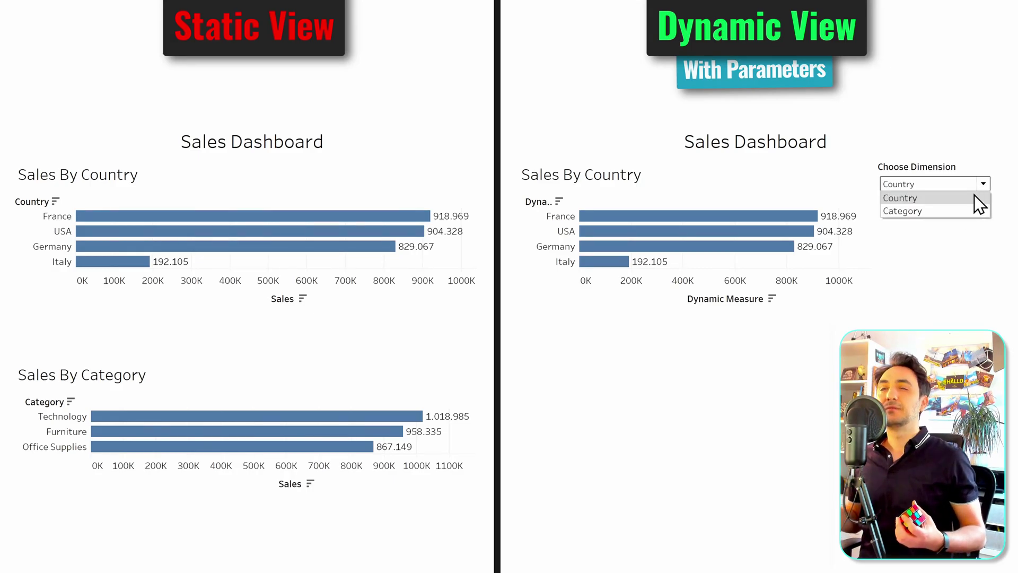
pyautogui.click(968, 211)
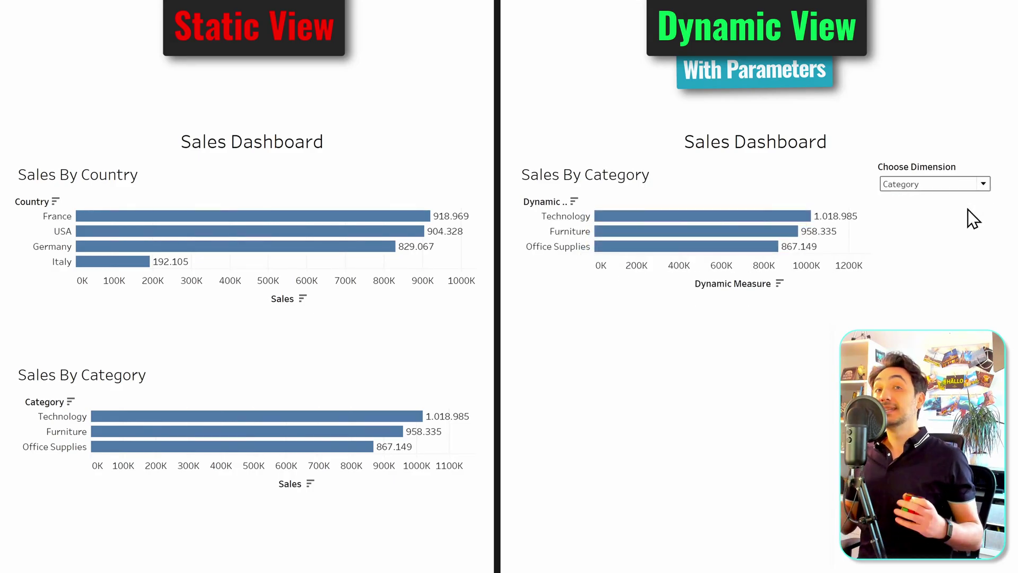
pyautogui.click(981, 184)
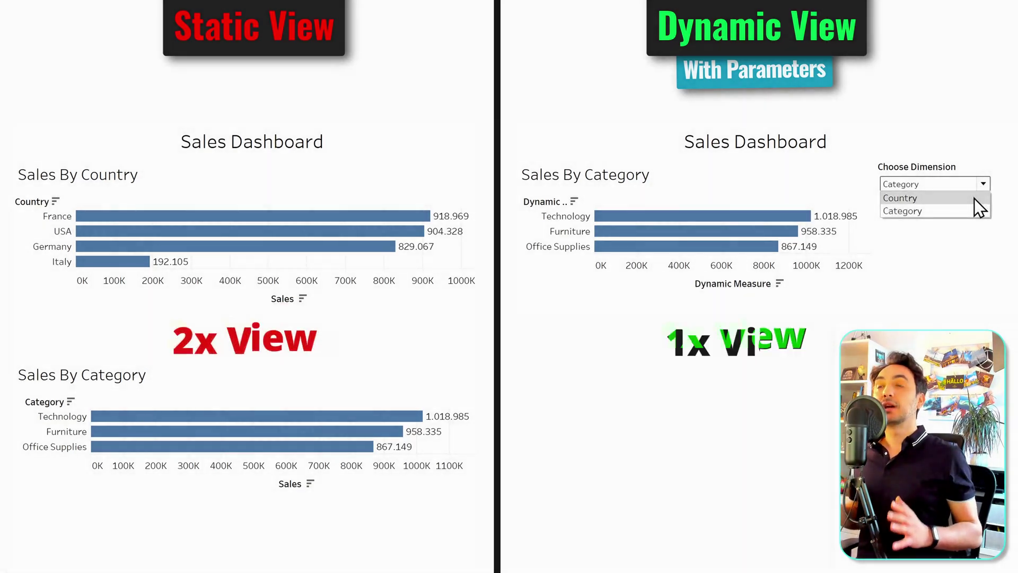
pyautogui.click(974, 198)
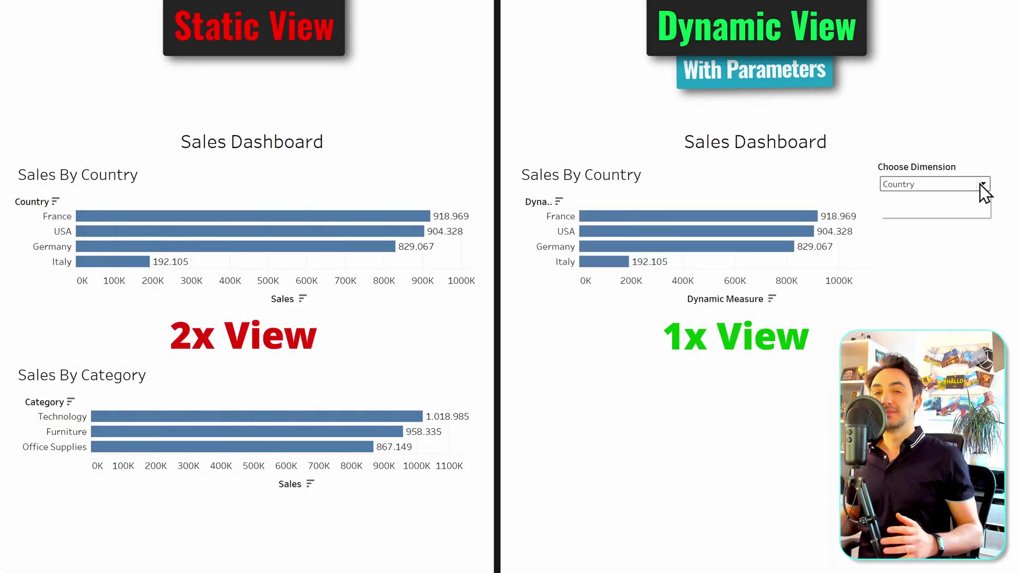
pyautogui.click(968, 209)
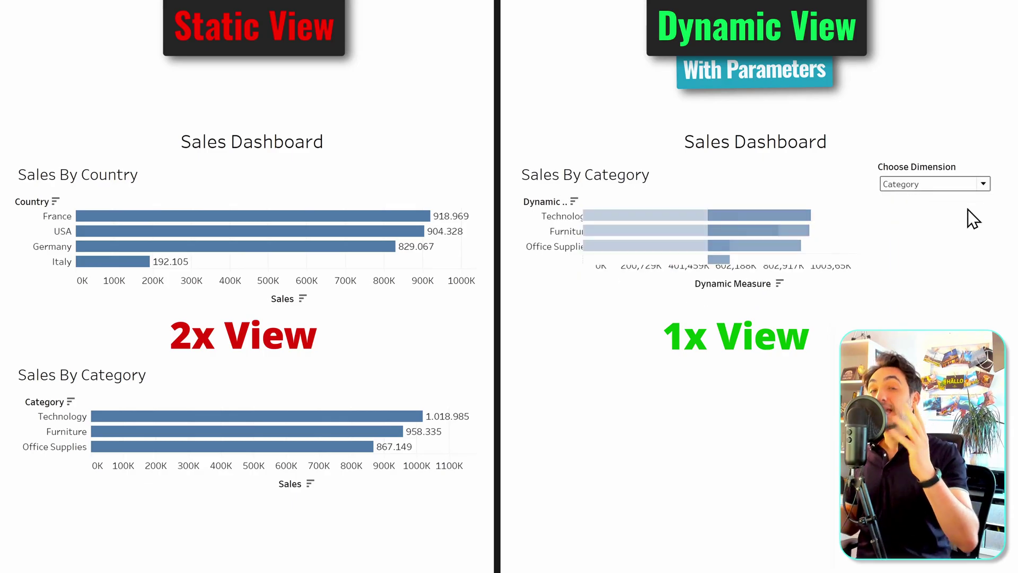
pyautogui.click(981, 185)
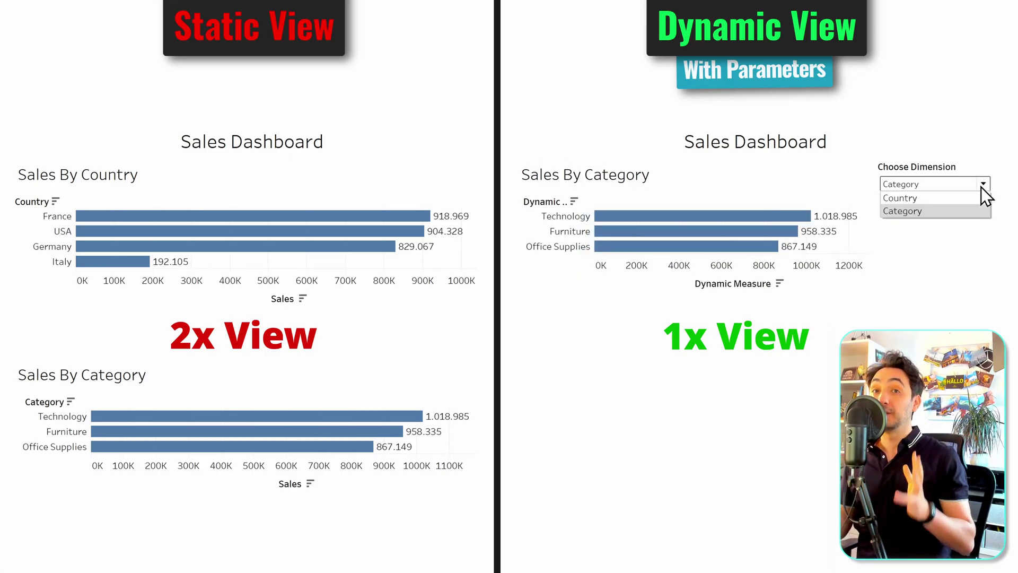
pyautogui.click(975, 198)
pyautogui.click(987, 186)
pyautogui.click(987, 186)
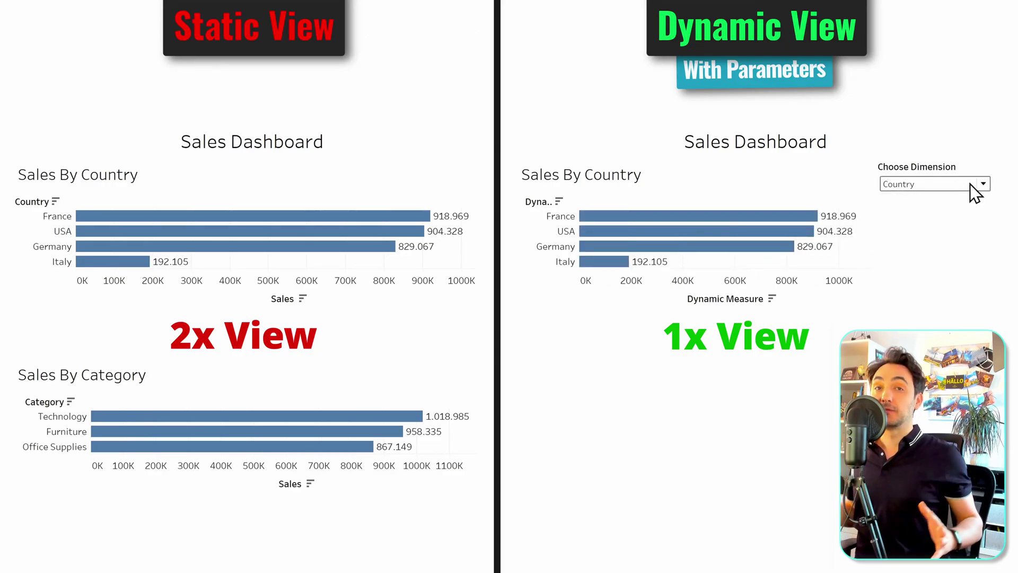
pyautogui.click(980, 183)
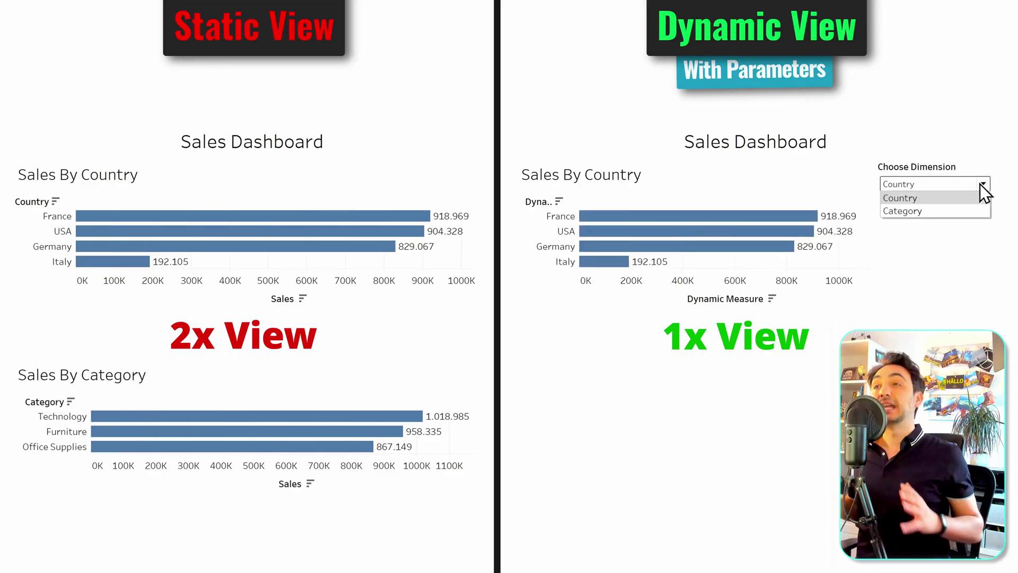
pyautogui.click(968, 210)
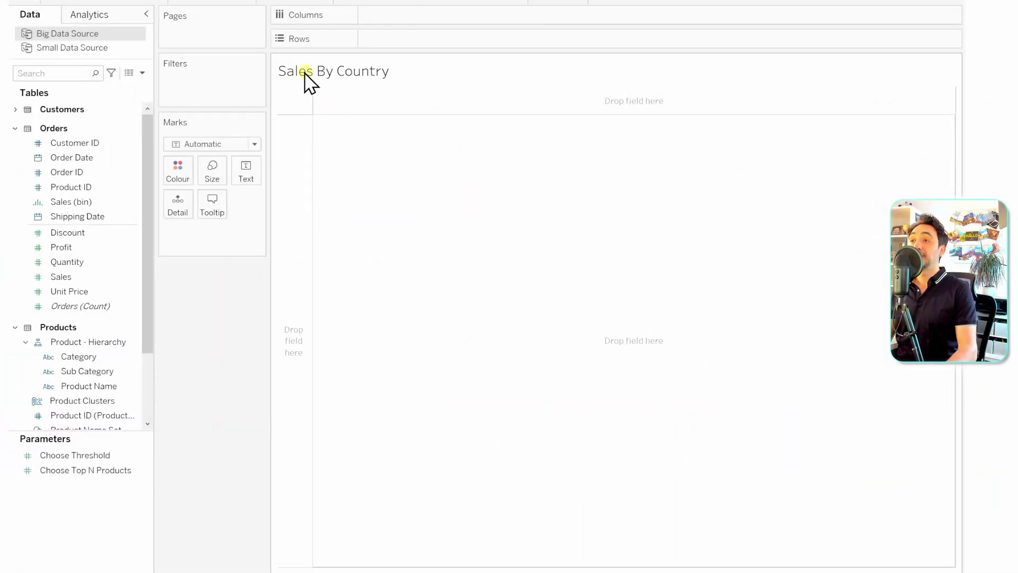
# Build a bar chart of total Sales across columns, broken down by Country from the Customers table on rows.
pyautogui.moveTo(63, 277)
pyautogui.mouseDown()
pyautogui.moveTo(75, 283)
pyautogui.moveTo(402, 101)
pyautogui.moveTo(390, 24)
pyautogui.mouseUp()
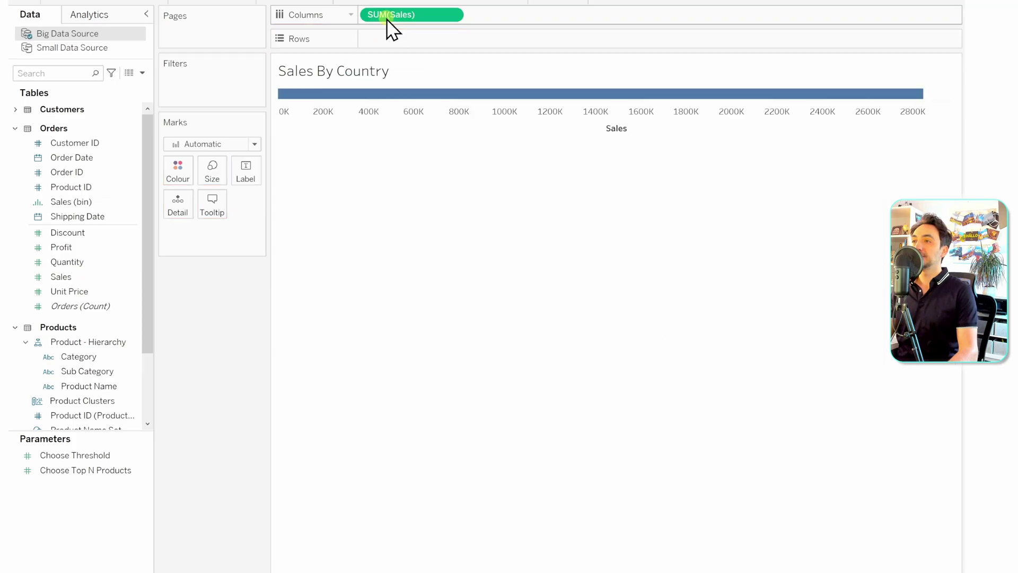
pyautogui.click(15, 110)
pyautogui.moveTo(87, 228); pyautogui.dragTo(385, 42)
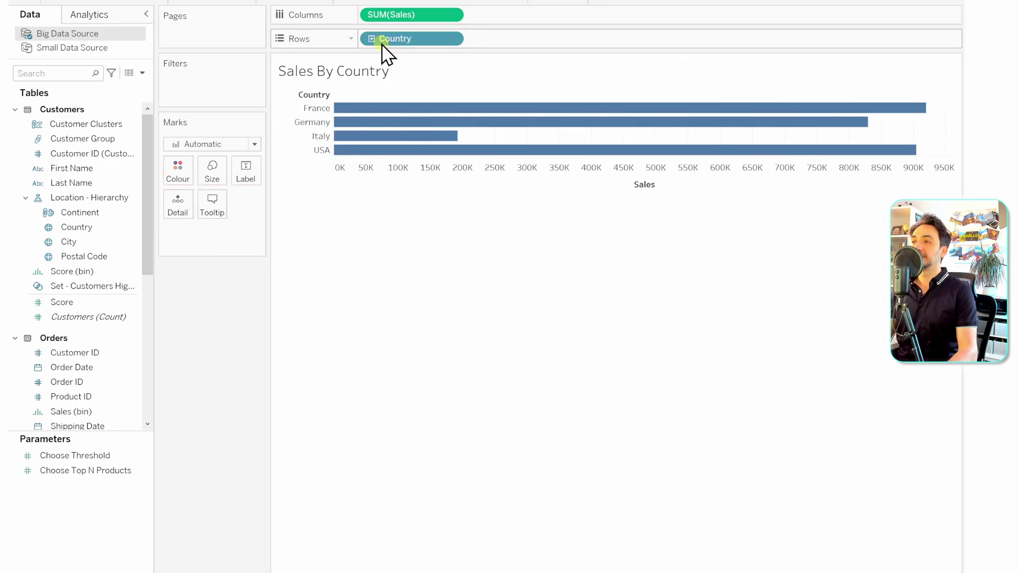
# Show mark labels on the bars of the Sales By Country chart.
pyautogui.click(246, 172)
pyautogui.click(276, 203)
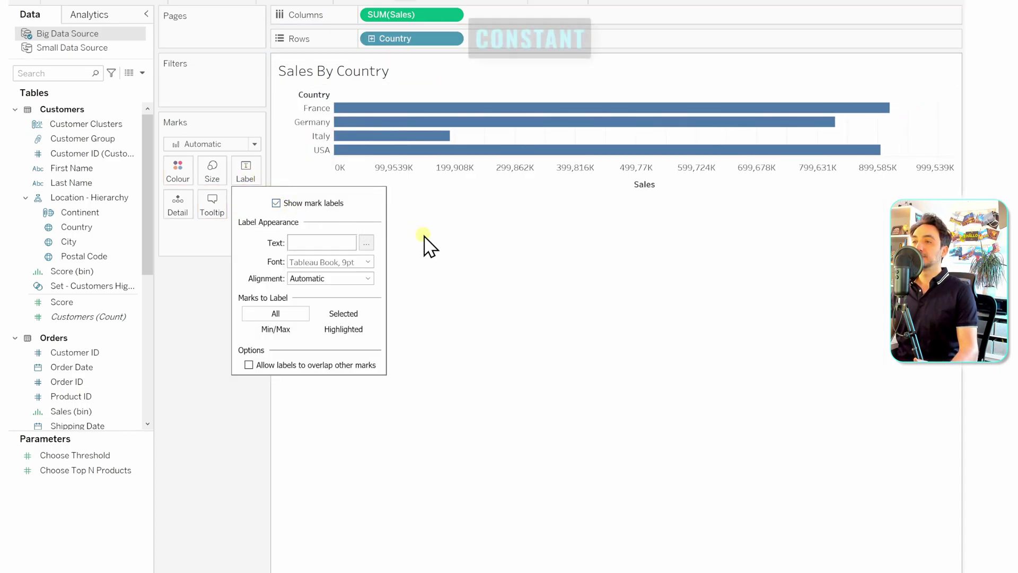
pyautogui.click(424, 244)
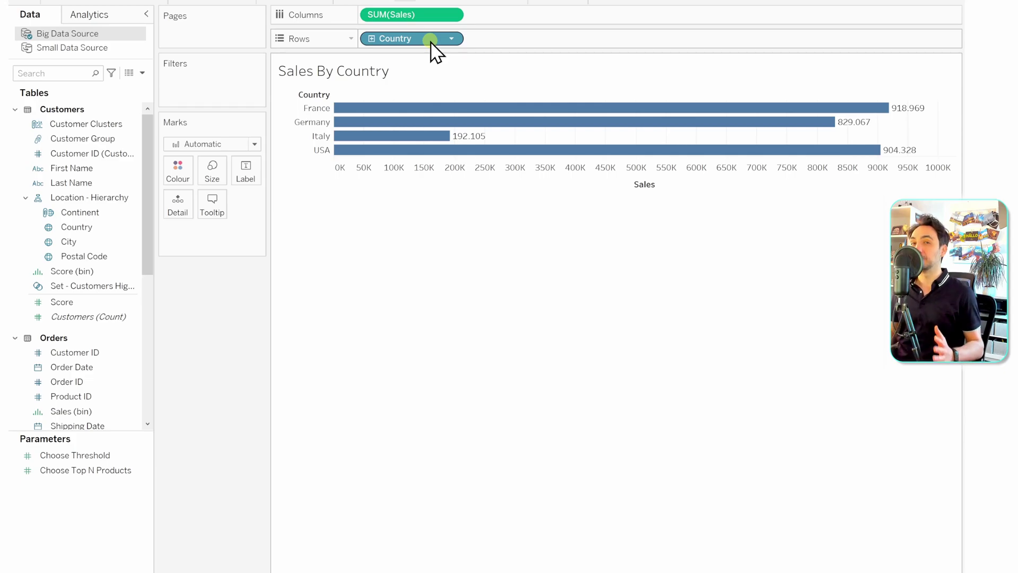
# Start a new parameter named Choose Dimension and set its data type to String.
pyautogui.click(143, 73)
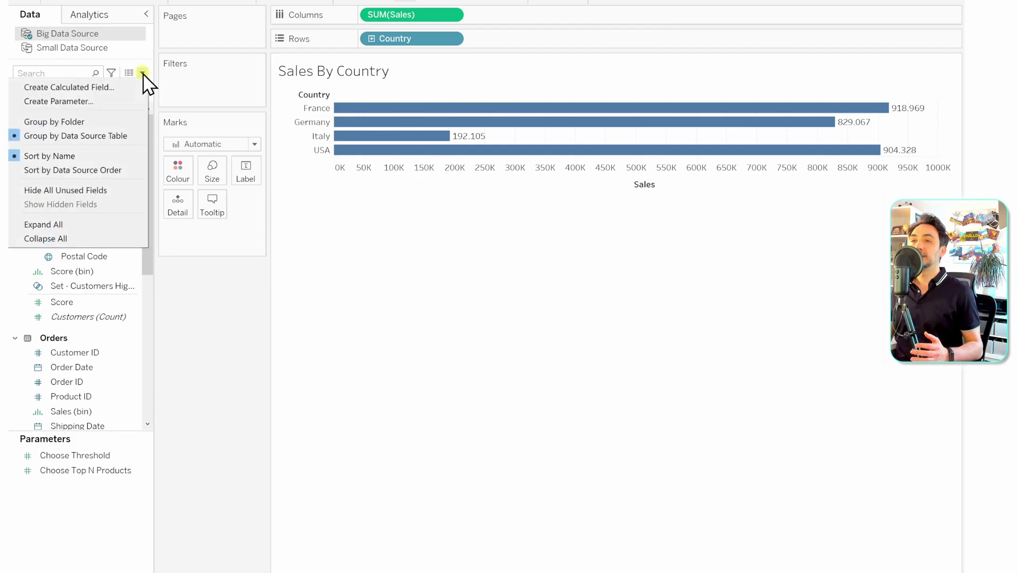
pyautogui.click(118, 101)
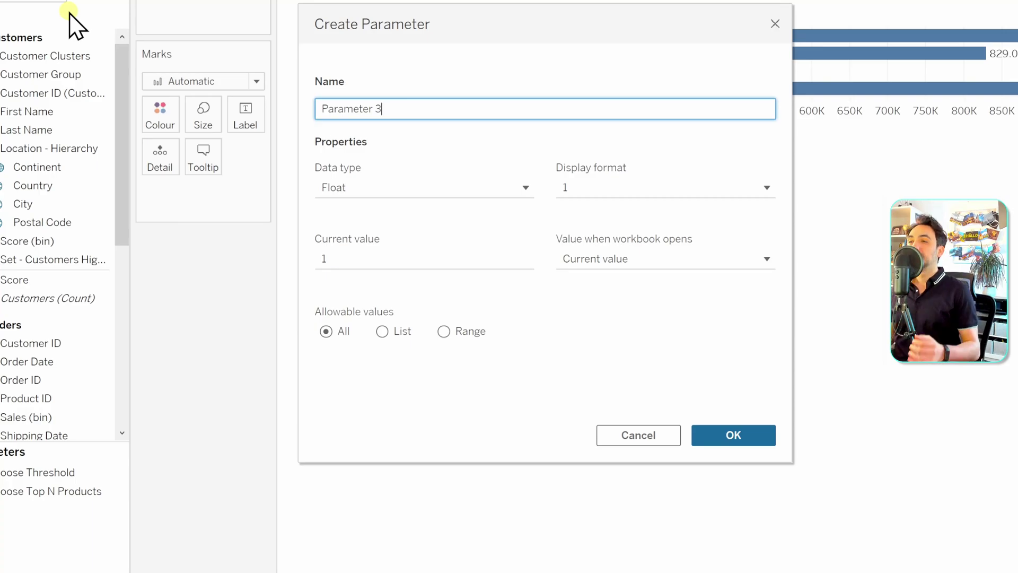
pyautogui.hotkey('ctrl', 'a')
pyautogui.write('Cho')
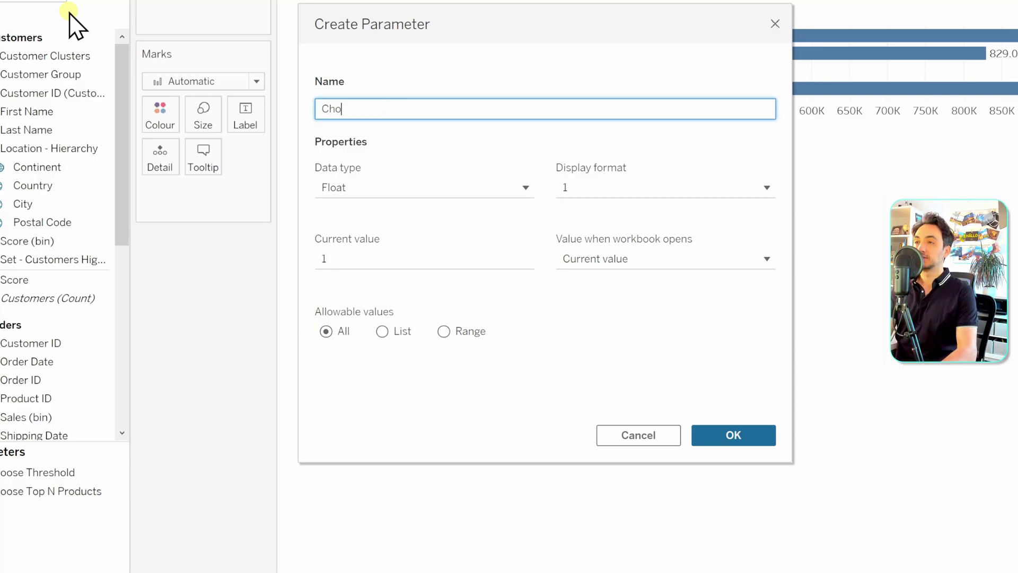
pyautogui.write('ose Dimension')
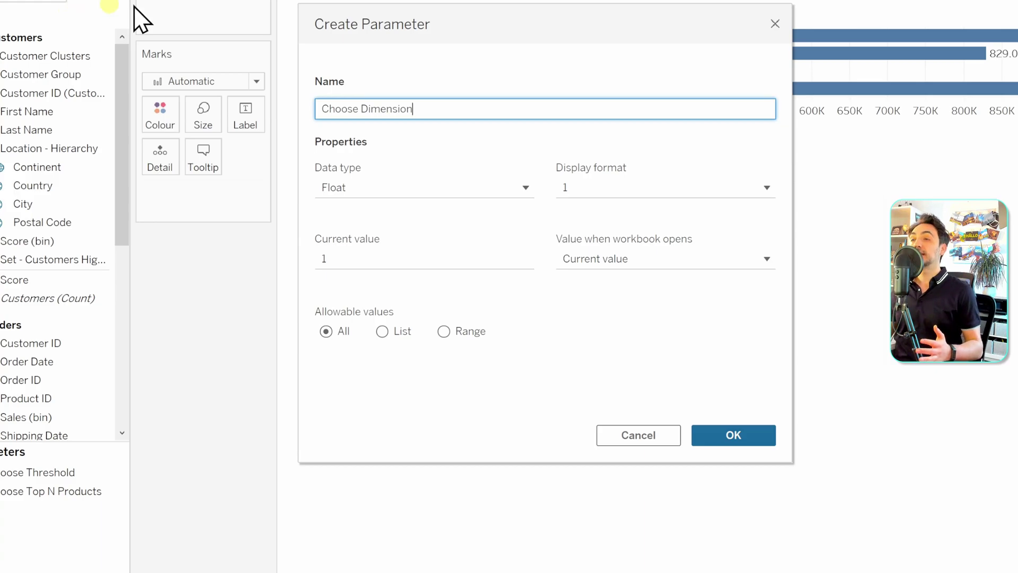
pyautogui.click(406, 187)
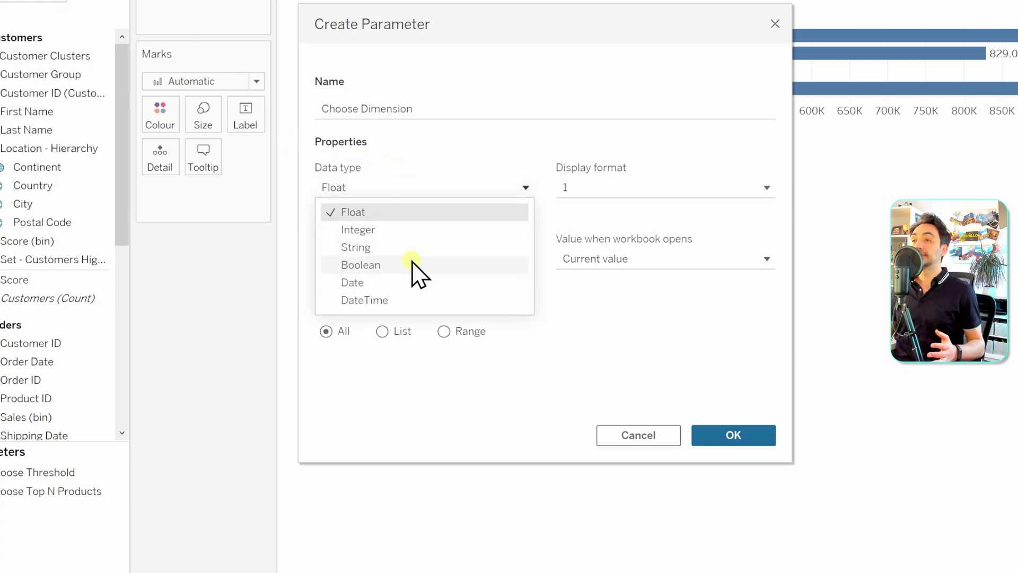
pyautogui.click(411, 247)
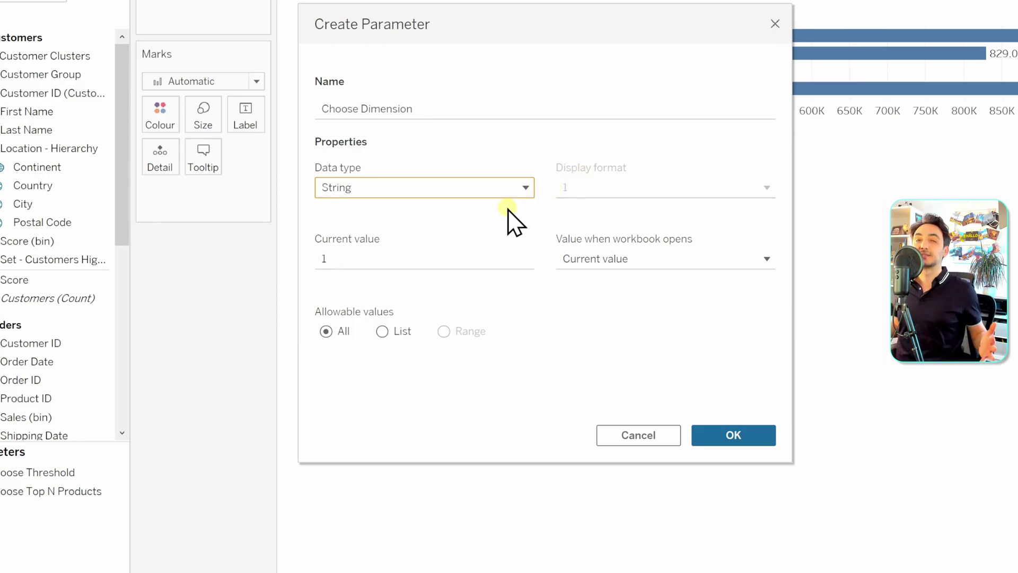
# Clear the default current value of the Choose Dimension parameter.
pyautogui.click(427, 263)
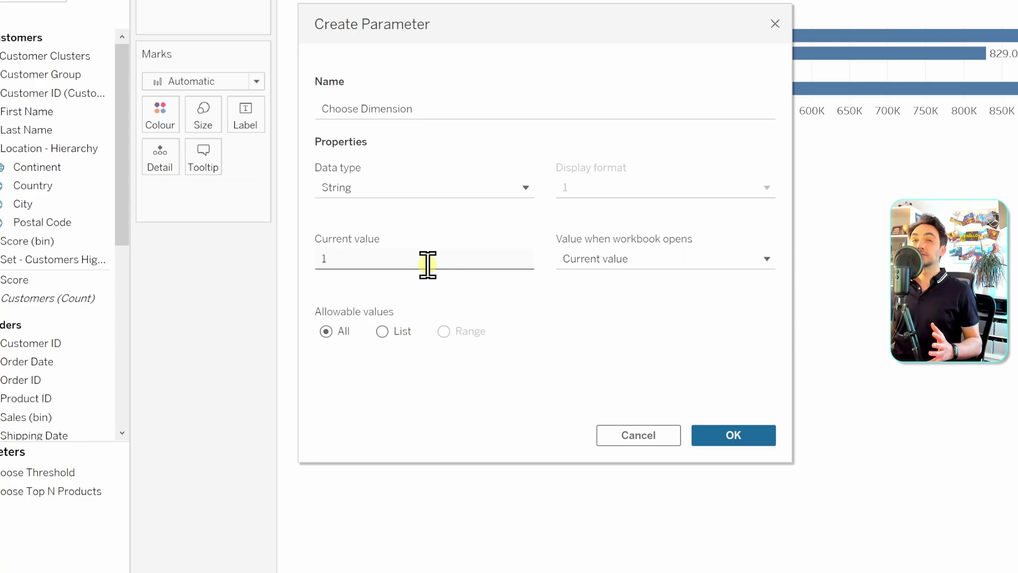
pyautogui.click(428, 264)
pyautogui.doubleClick(428, 264)
pyautogui.write('Country')
pyautogui.click(411, 307)
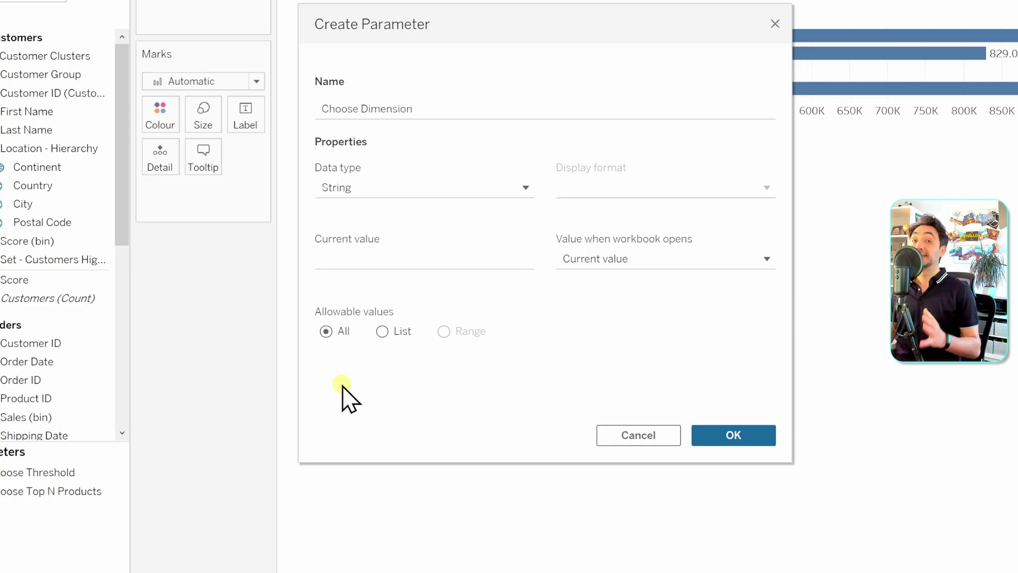
# Restrict the parameter's allowable values to a list containing Country and Category, and create the parameter.
pyautogui.click(382, 332)
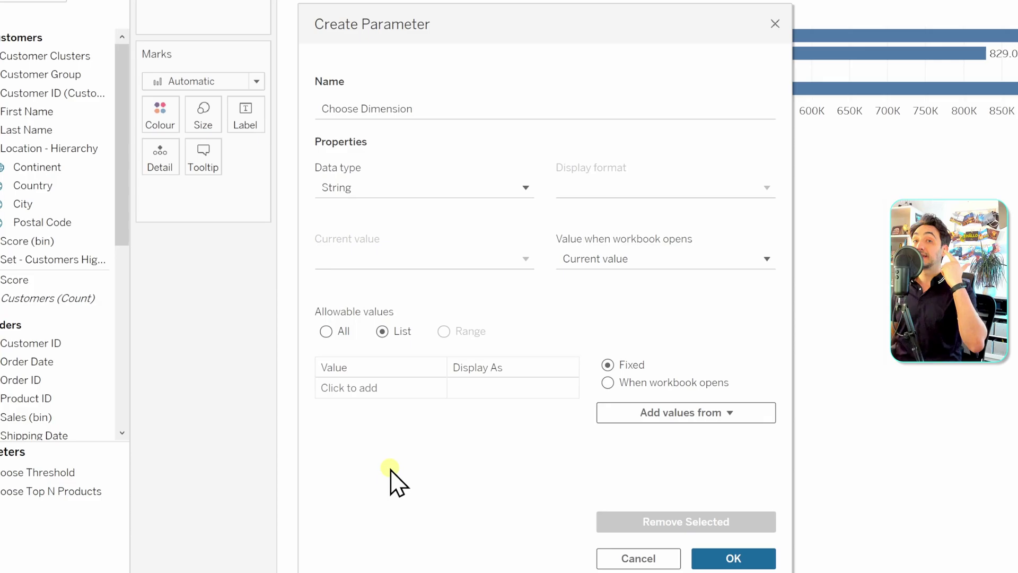
pyautogui.click(371, 388)
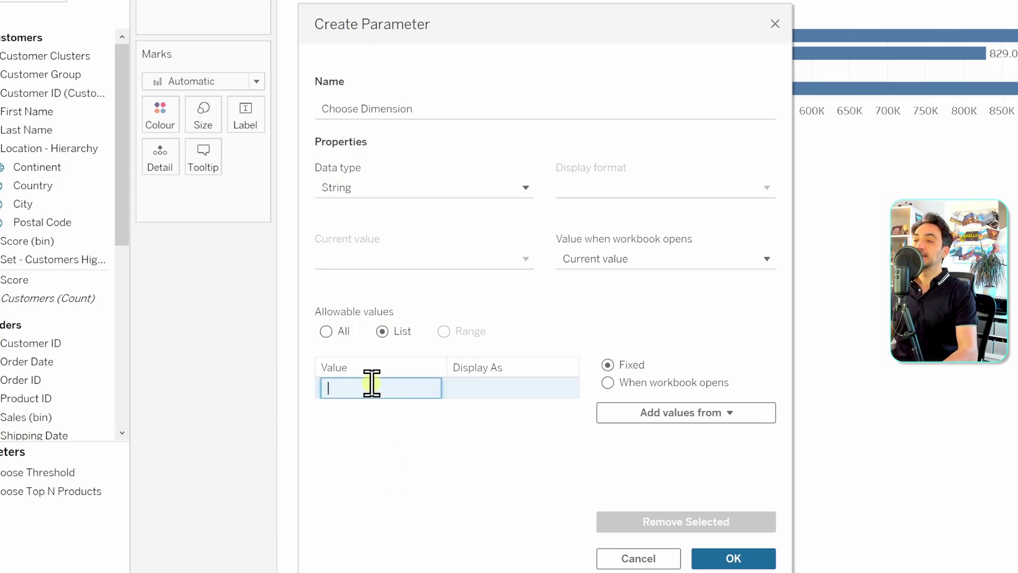
pyautogui.write('Country')
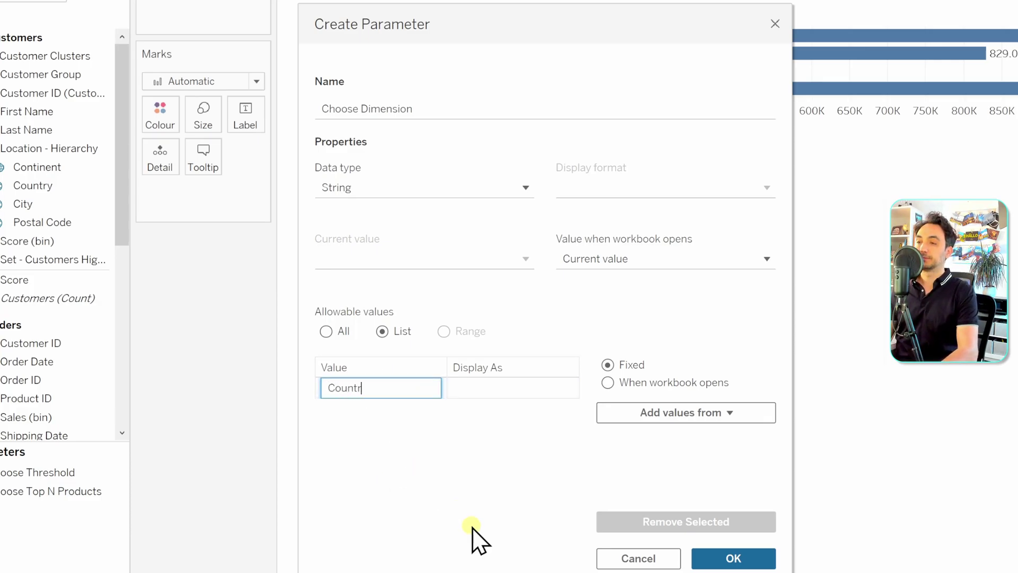
pyautogui.press('Return')
pyautogui.click(388, 408)
pyautogui.write('C')
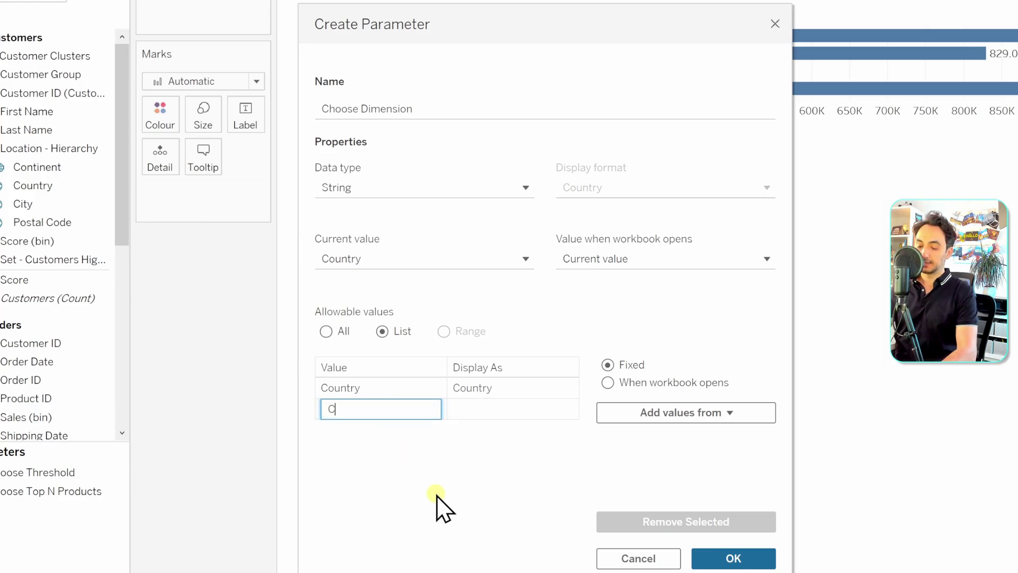
pyautogui.write('ategory')
pyautogui.press('Return')
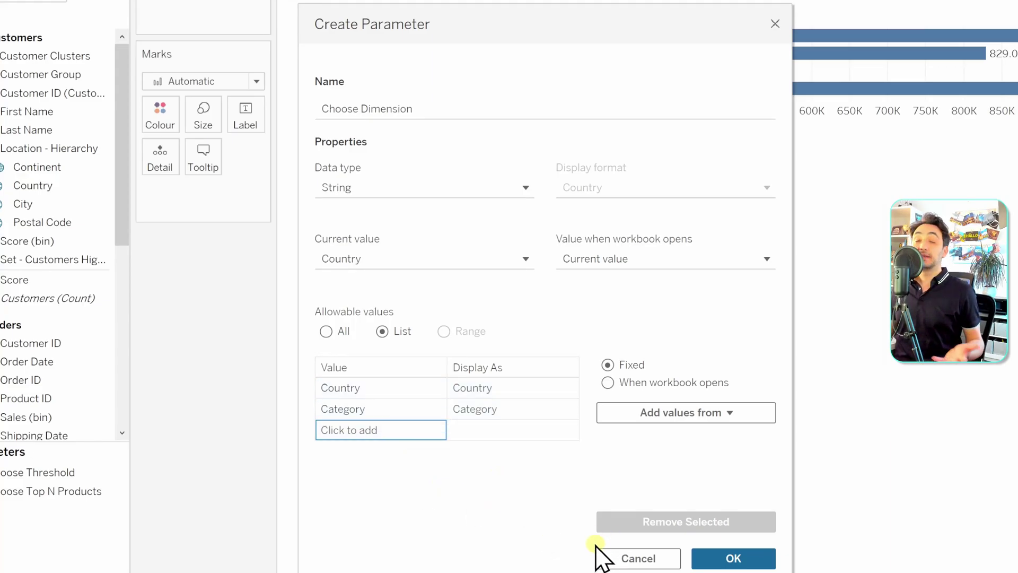
pyautogui.click(708, 565)
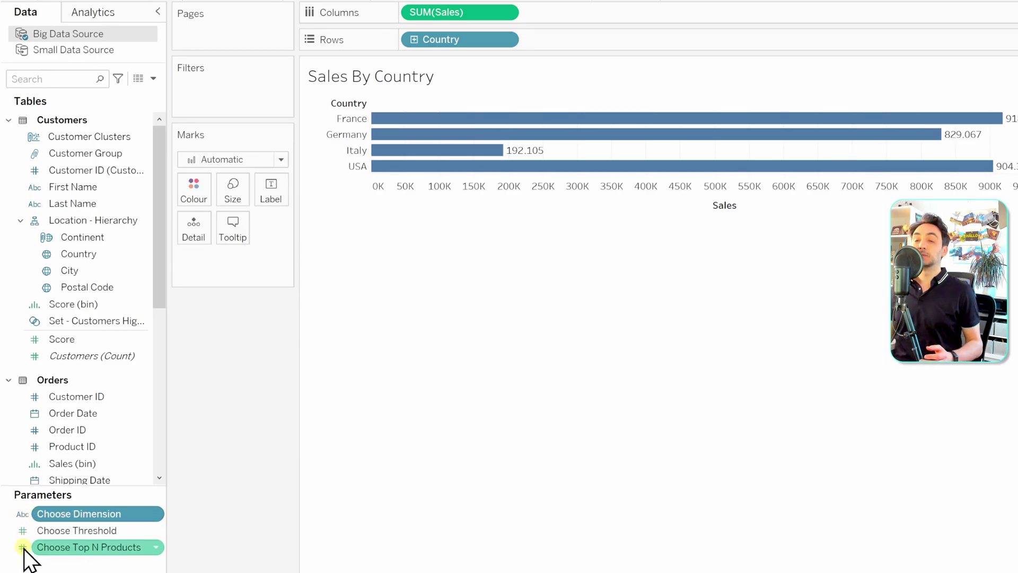
# Show the Choose Dimension parameter control on the sheet and set it to Category.
pyautogui.rightClick(120, 511)
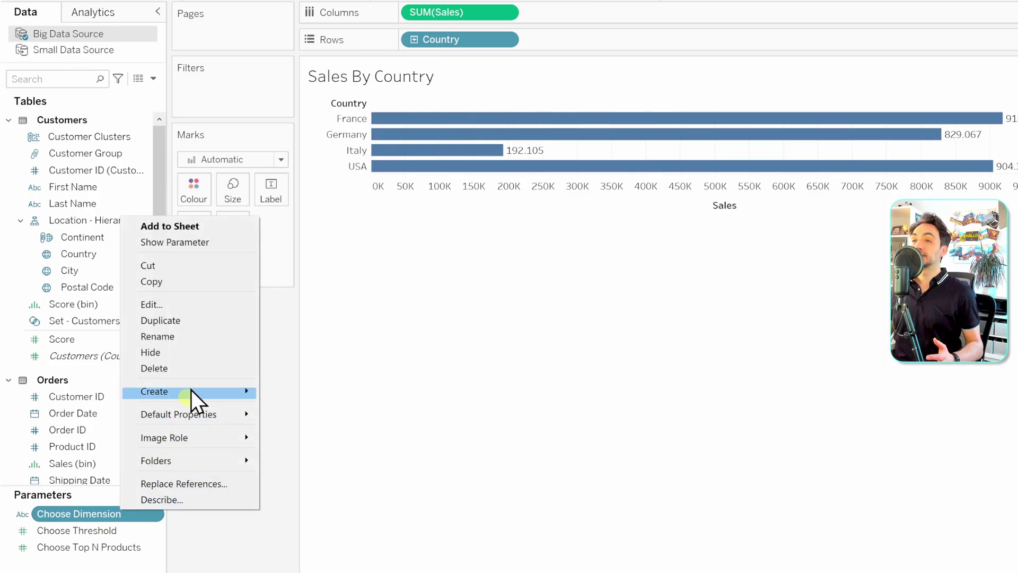
pyautogui.click(199, 244)
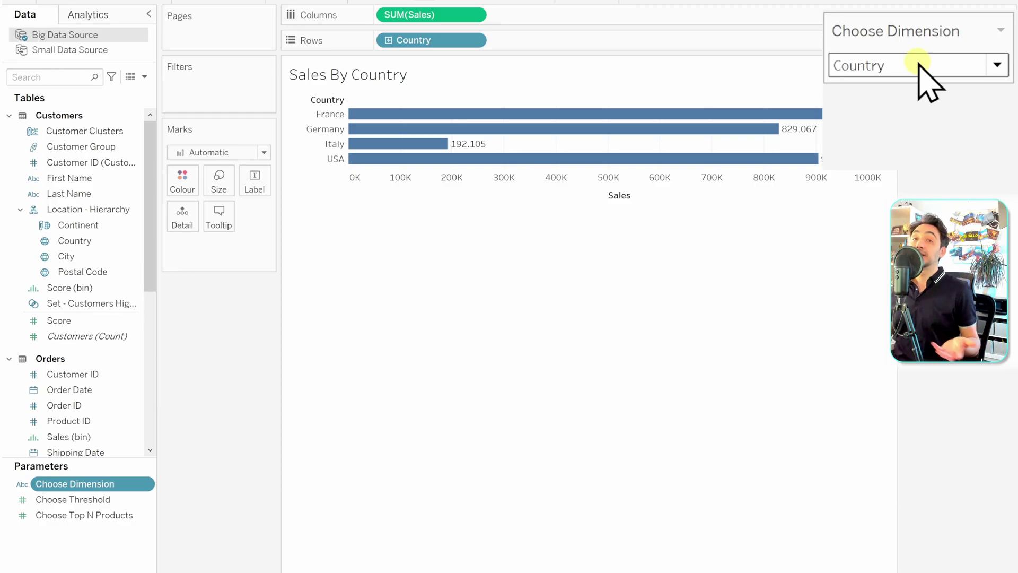
pyautogui.click(925, 80)
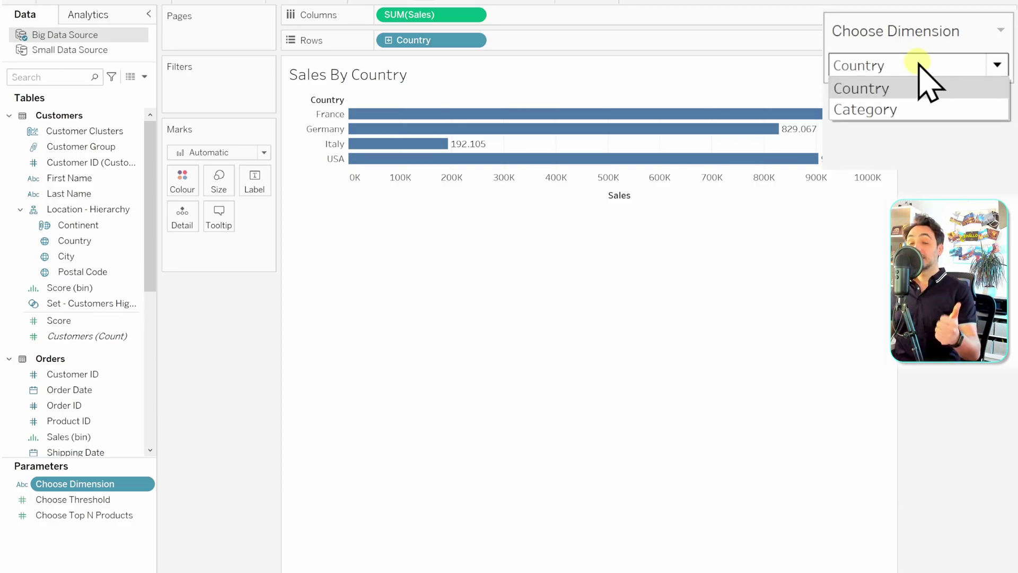
pyautogui.click(896, 109)
pyautogui.click(893, 76)
pyautogui.click(893, 88)
pyautogui.click(893, 74)
pyautogui.click(891, 110)
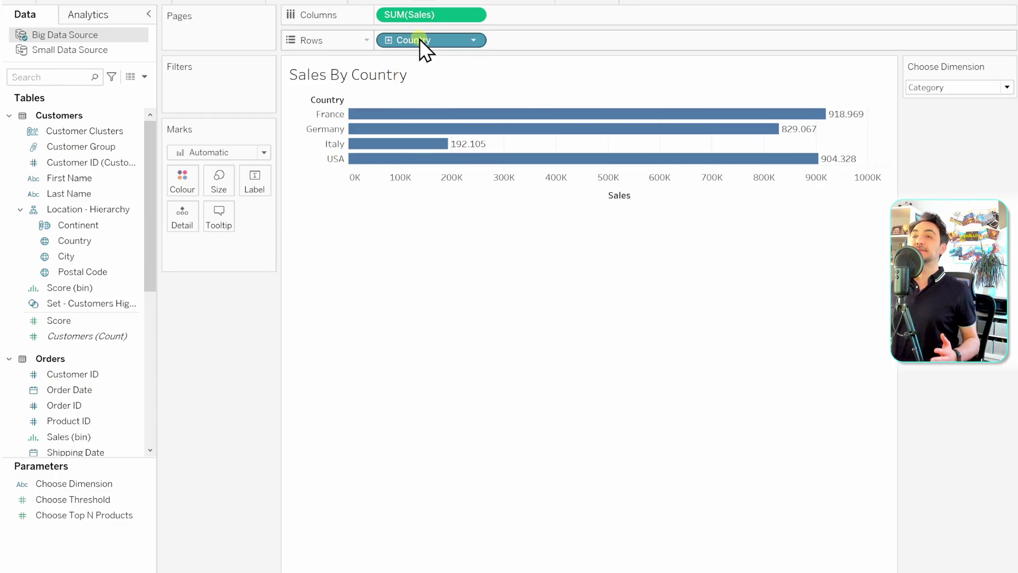
# Start a new calculated field named Dynamic Dimension in the Big Data Source.
pyautogui.rightClick(95, 542)
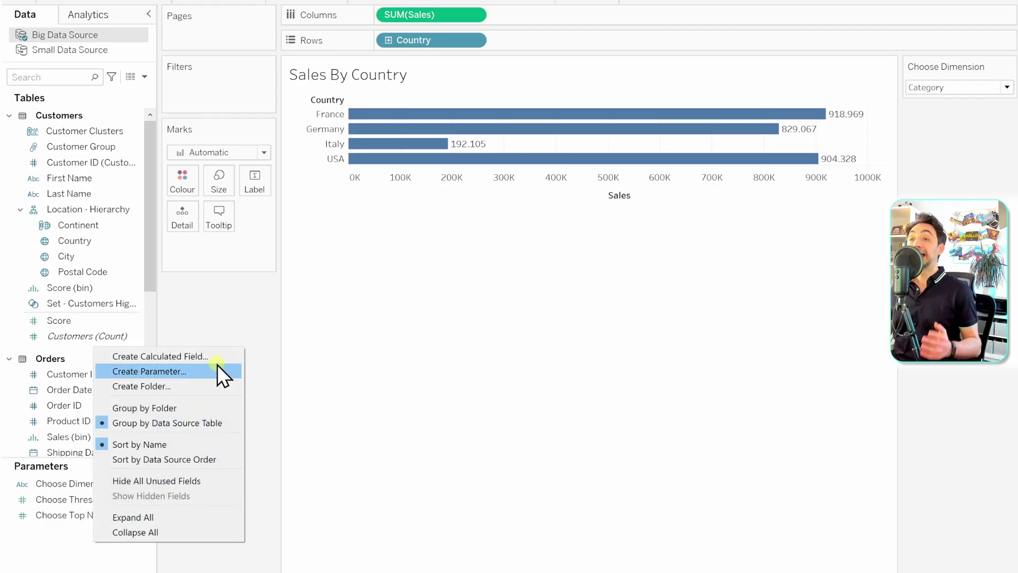
pyautogui.click(217, 356)
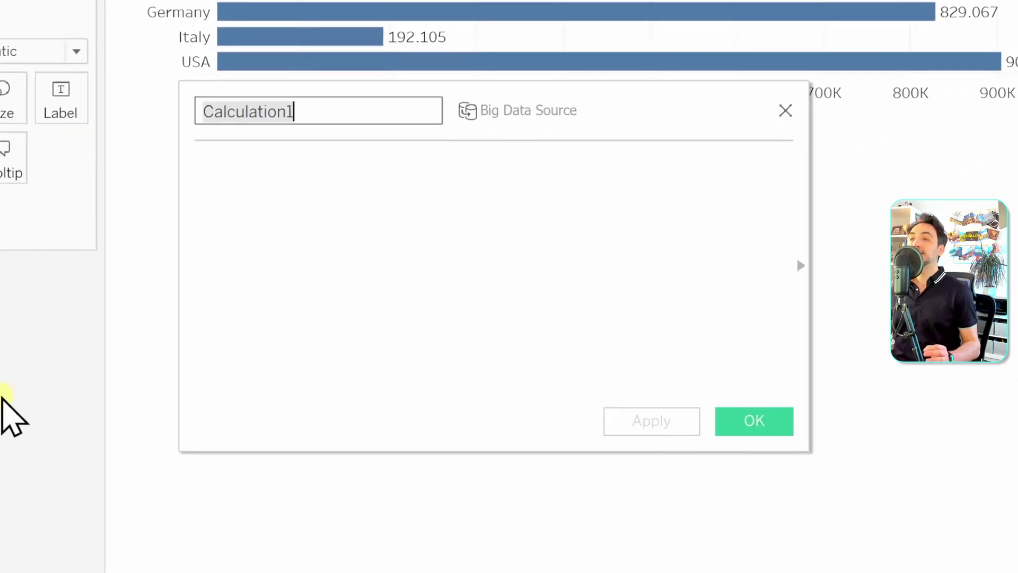
pyautogui.write('Dynamic Dimension')
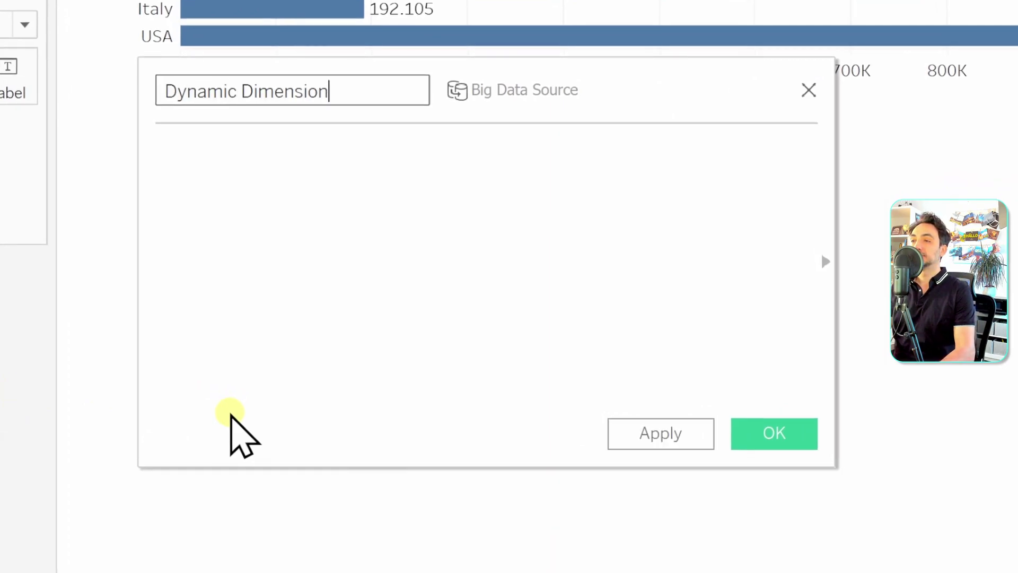
pyautogui.press('Tab')
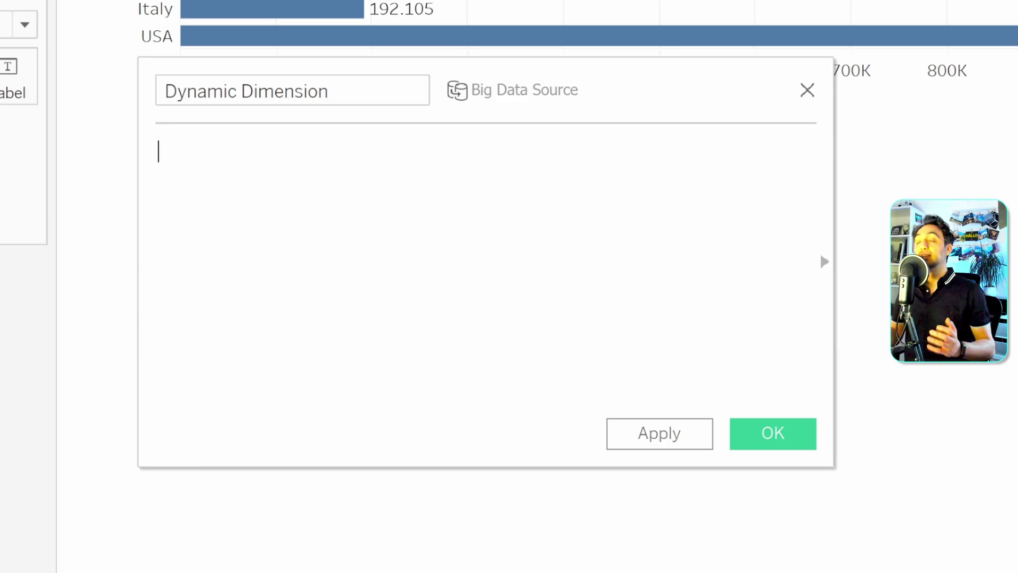
# Begin the Dynamic Dimension formula with a CASE expression on the Choose Dimension parameter.
pyautogui.write('c')
pyautogui.press('Return')
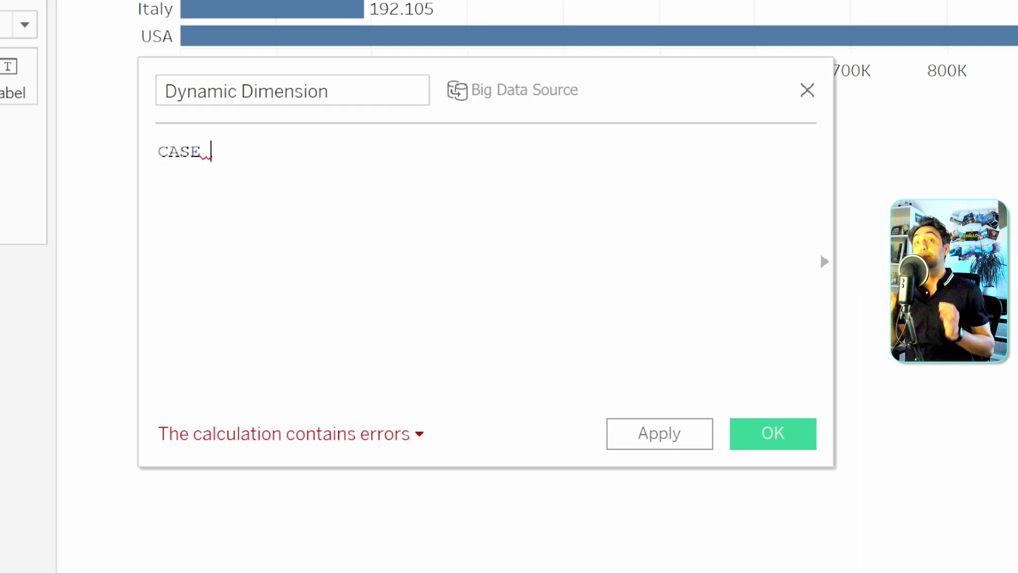
pyautogui.write('choo')
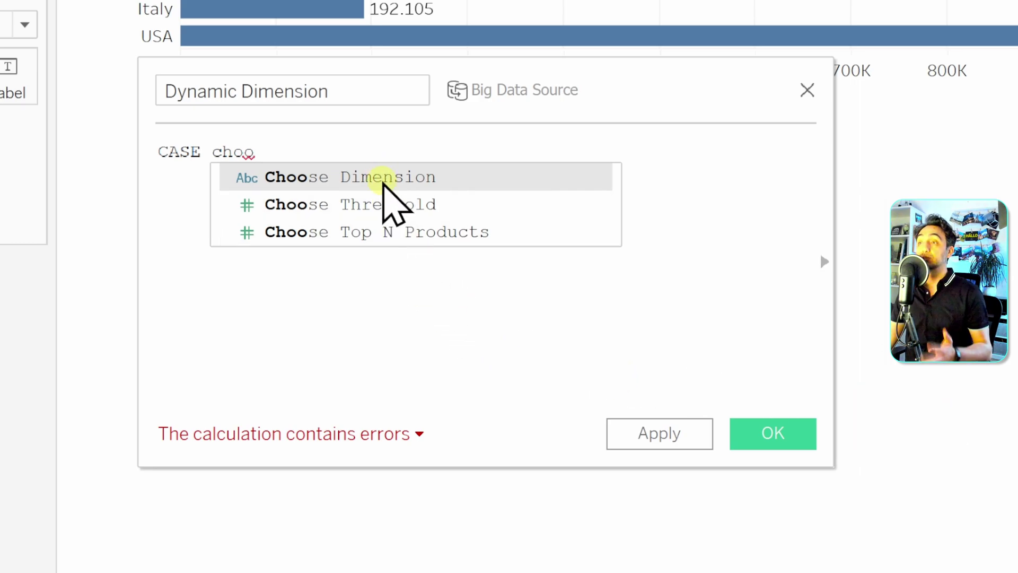
pyautogui.doubleClick(381, 176)
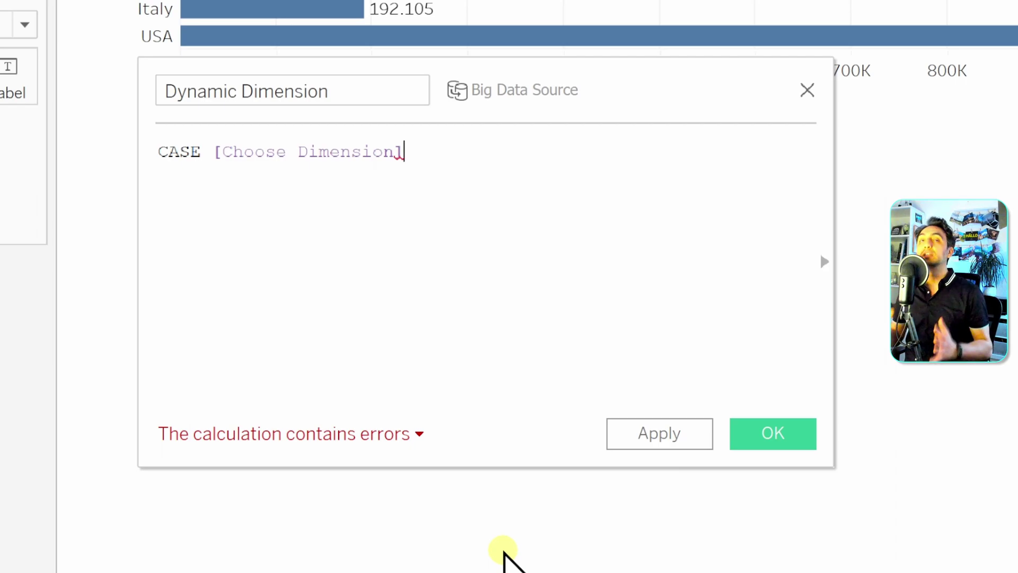
# Add the formula line WHEN 'Country' THEN [Country] below the CASE line.
pyautogui.press('Return')
pyautogui.write('WHEN ')
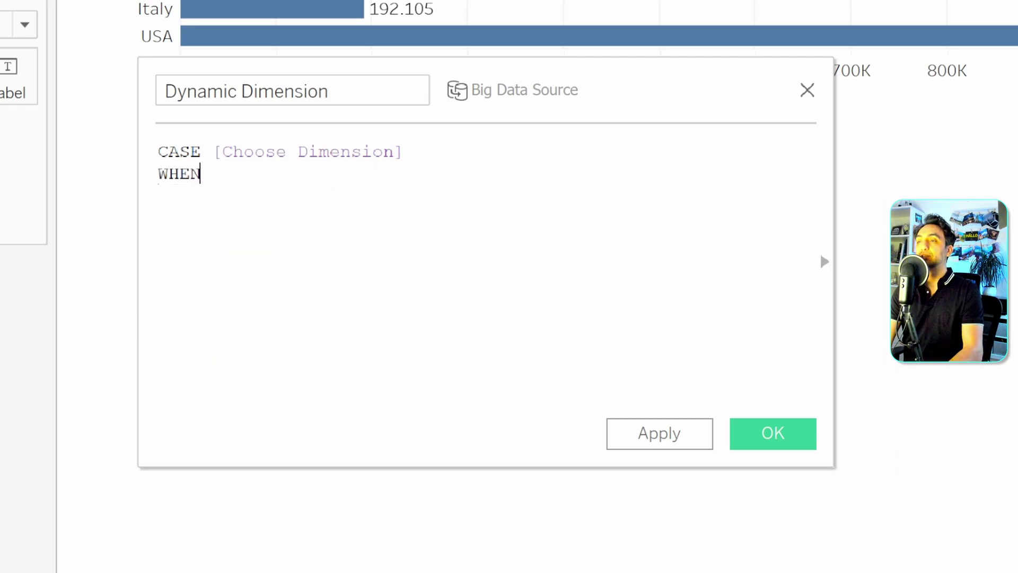
pyautogui.write(" ''")
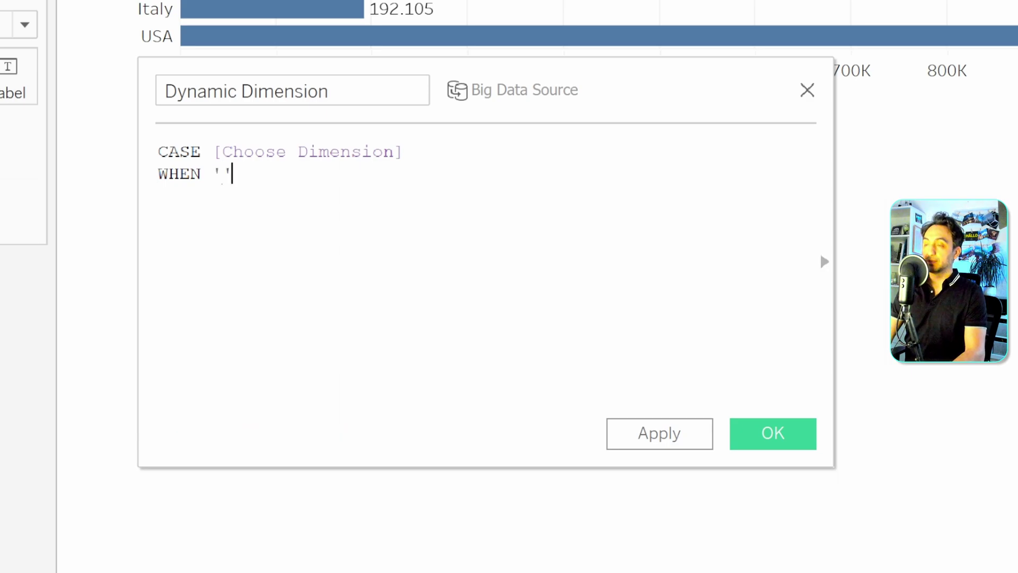
pyautogui.write('Country')
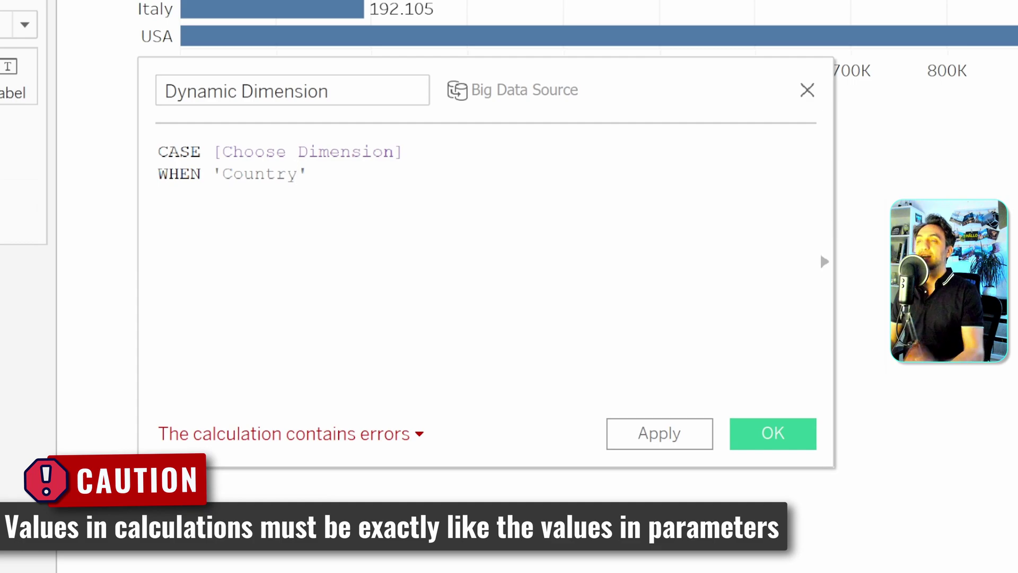
pyautogui.press('End')
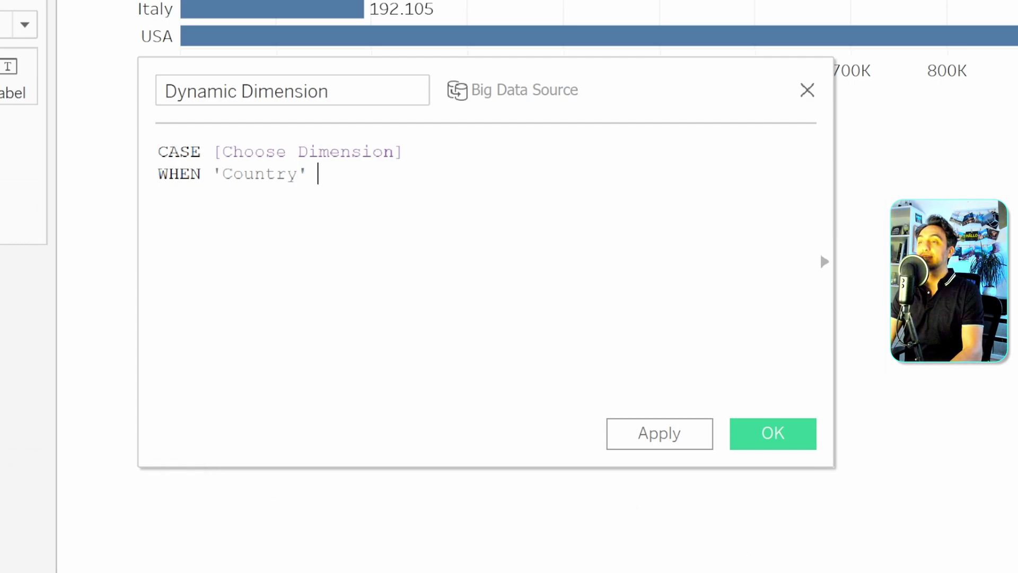
pyautogui.write('THEN')
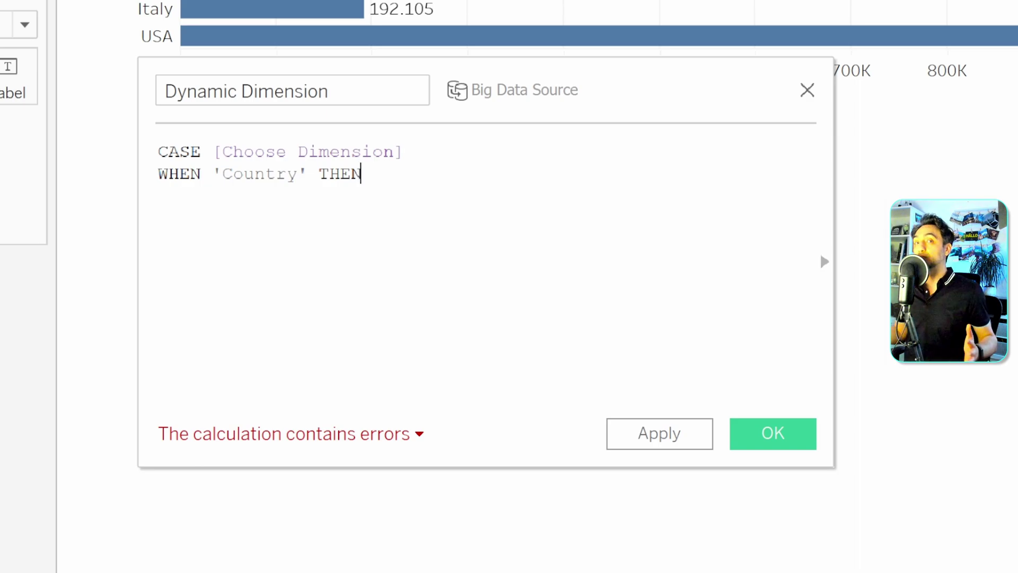
pyautogui.write('Coun')
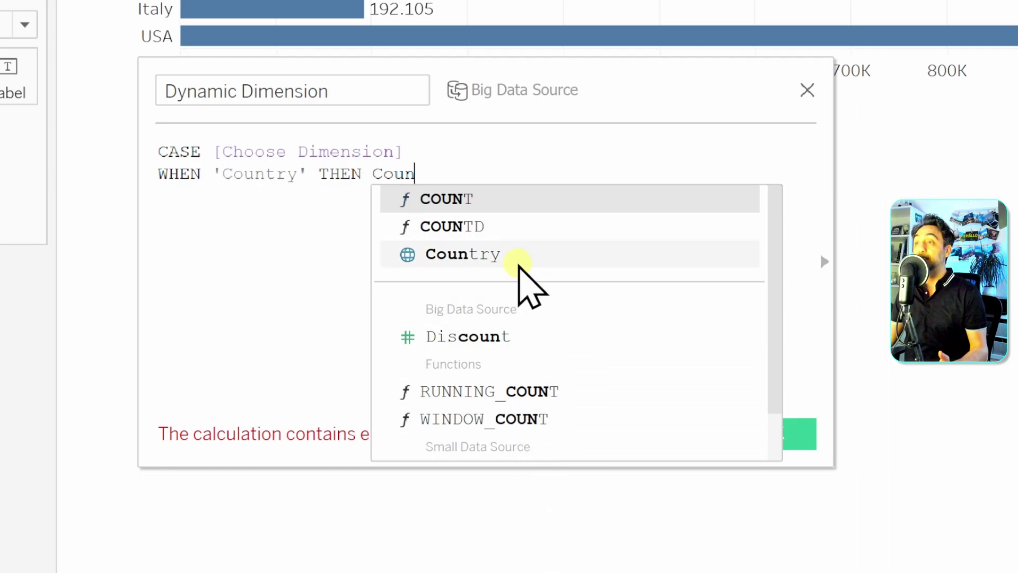
pyautogui.click(451, 256)
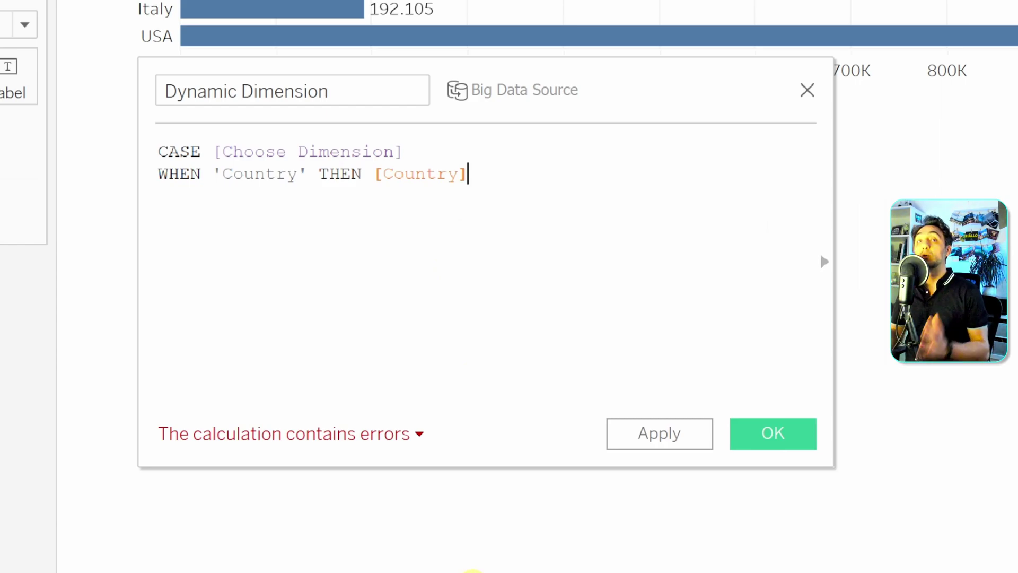
# Add the formula line WHEN 'Category' THEN [Category], using the Category field of the Big Data Source.
pyautogui.press('Return')
pyautogui.write('WHEN ')
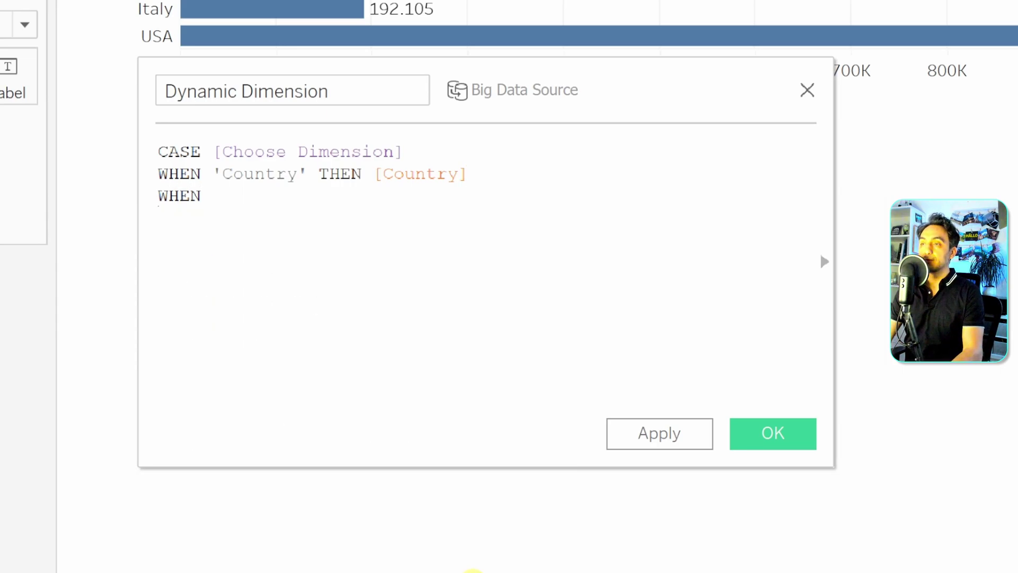
pyautogui.write("'")
pyautogui.write('Category')
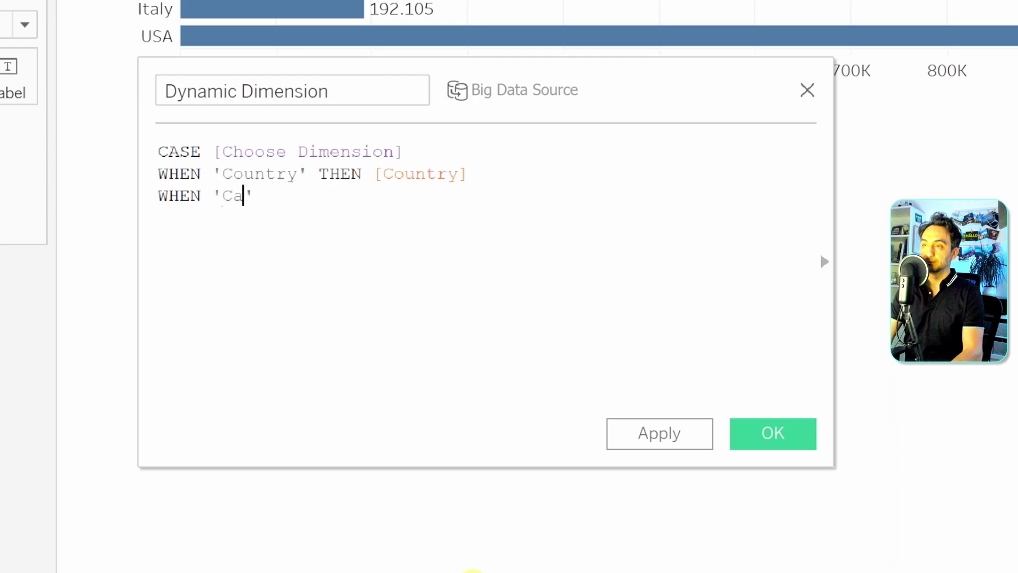
pyautogui.press('Right')
pyautogui.write('THEN')
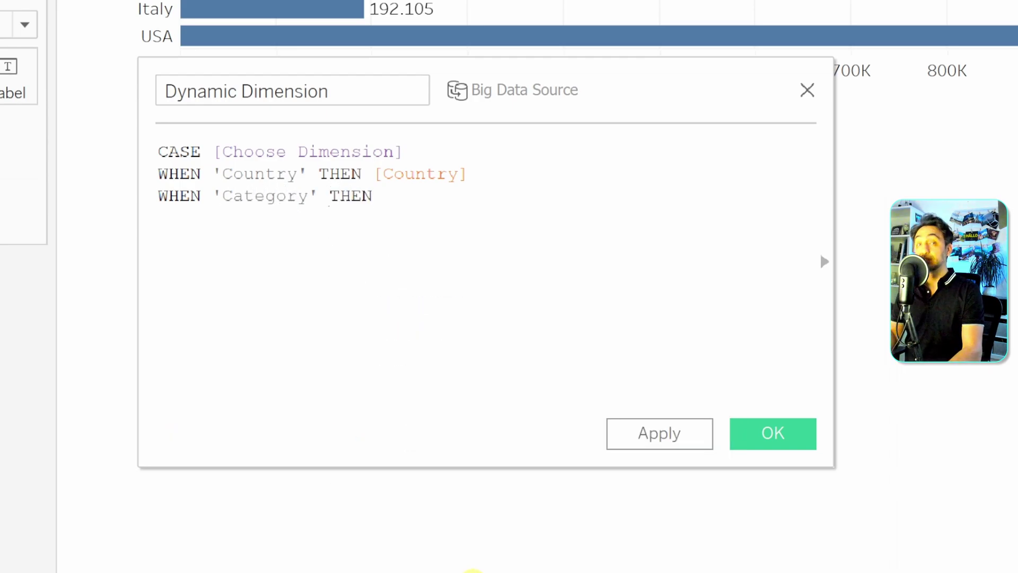
pyautogui.write(' ca')
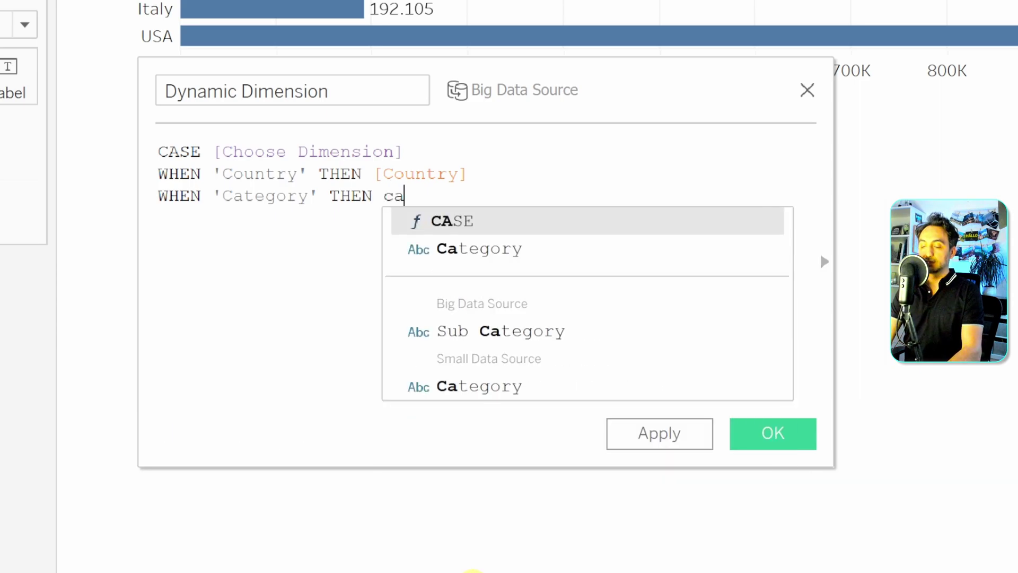
pyautogui.write('t')
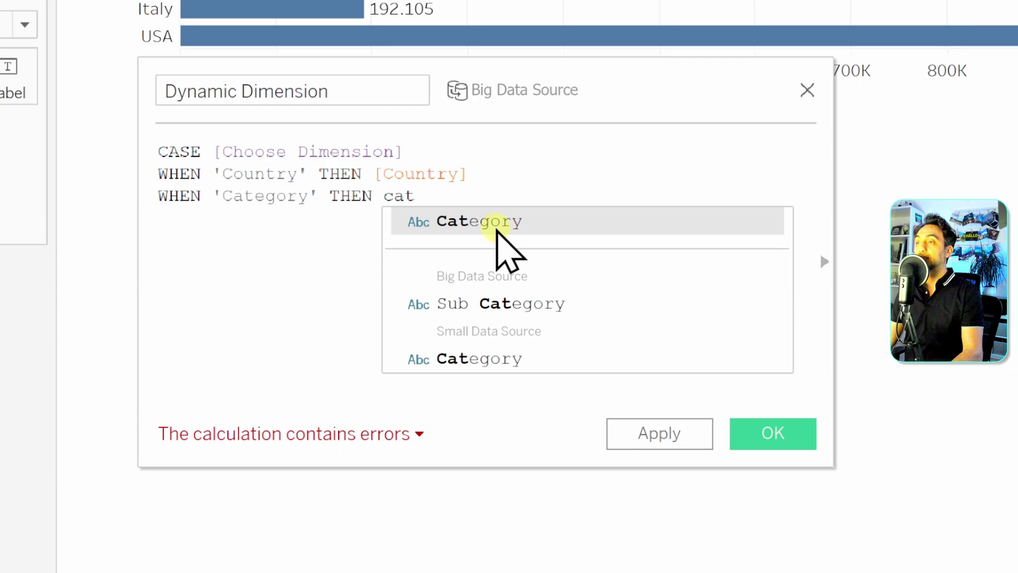
pyautogui.doubleClick(497, 227)
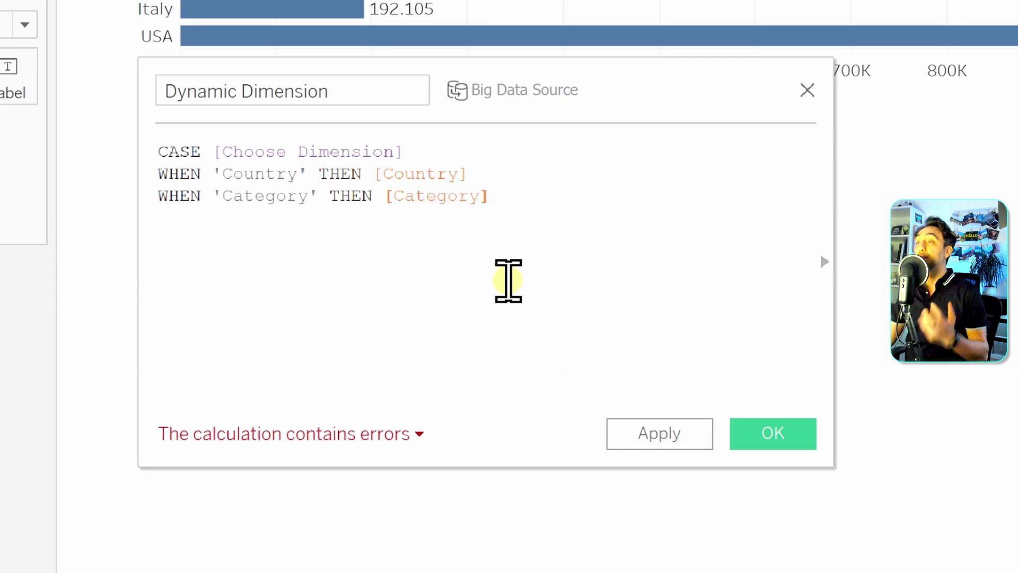
# Close the CASE expression with END and save the Dynamic Dimension calculated field.
pyautogui.press('Return')
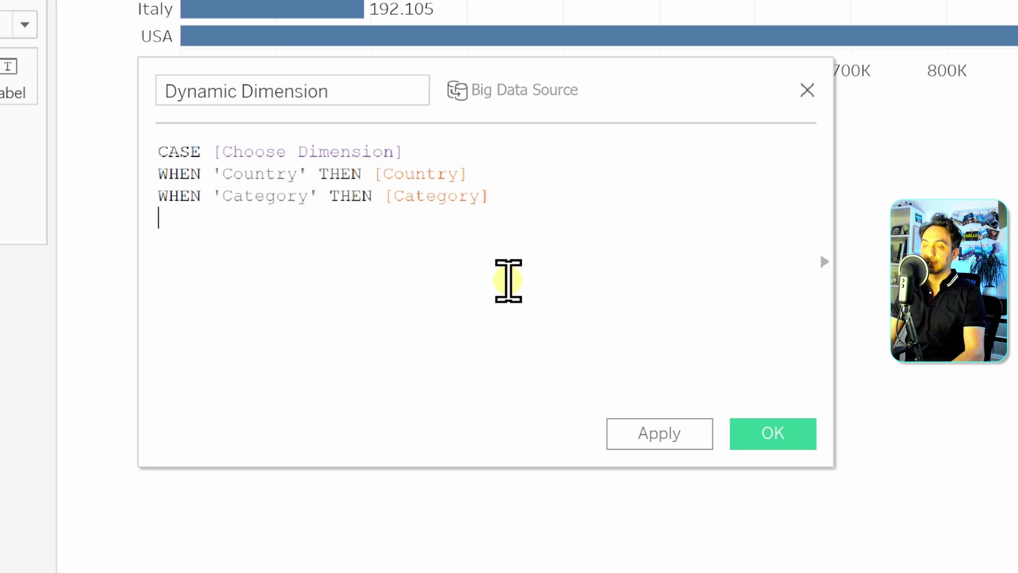
pyautogui.write('END')
pyautogui.press('Escape')
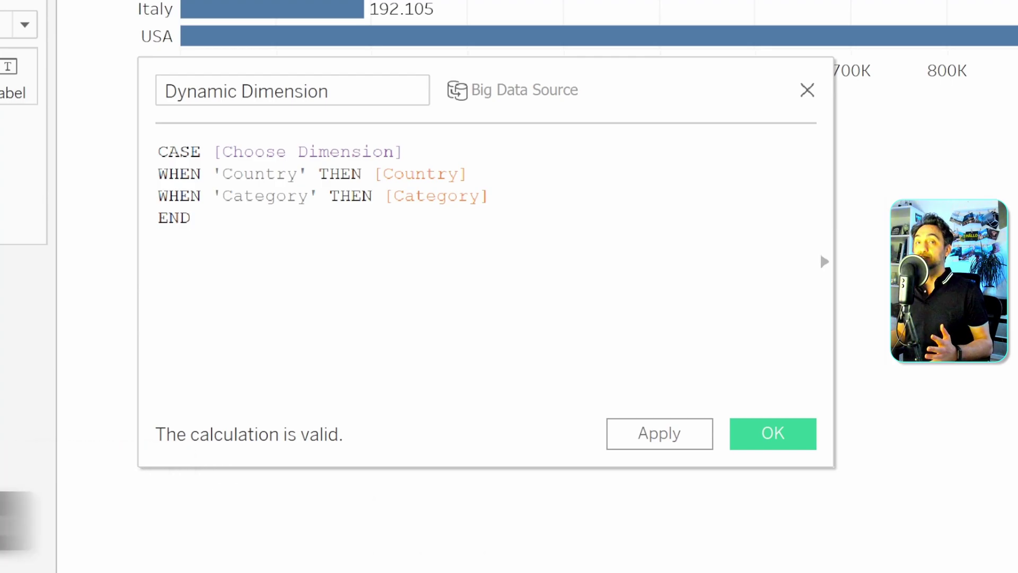
pyautogui.click(773, 433)
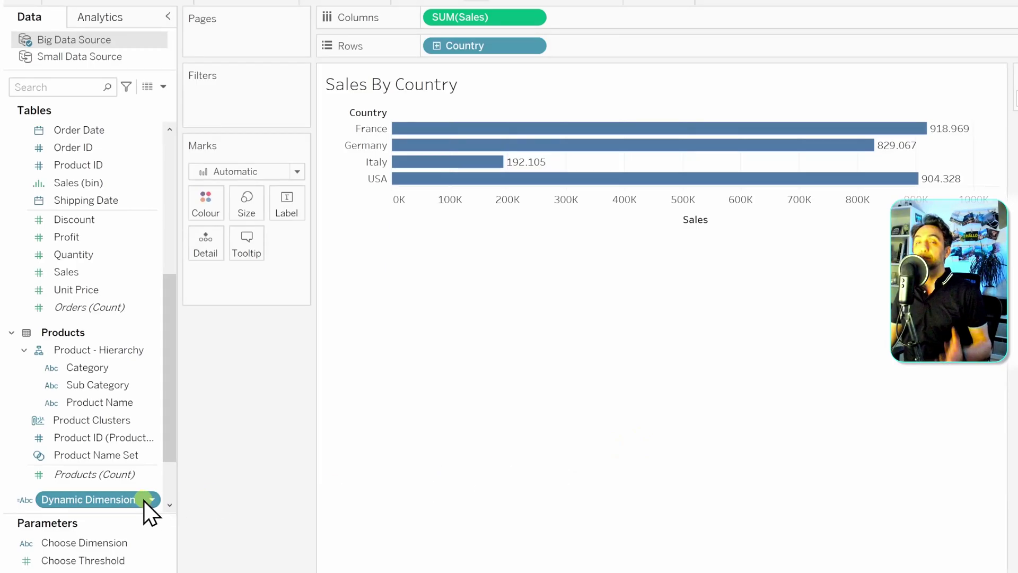
# Replace Country on the Rows shelf with the Dynamic Dimension calculated field.
pyautogui.moveTo(467, 47); pyautogui.dragTo(255, 370)
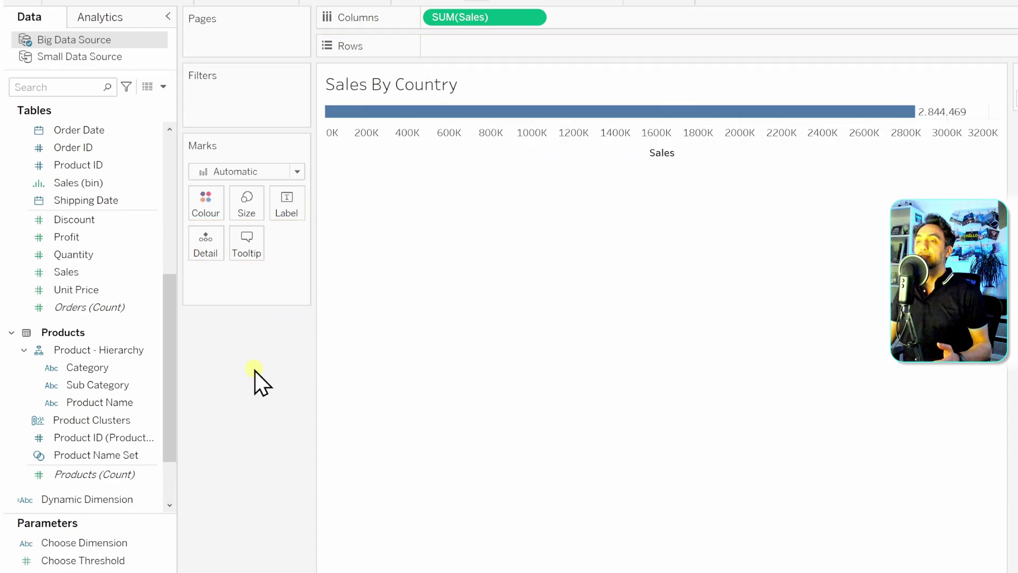
pyautogui.moveTo(85, 508); pyautogui.dragTo(473, 53)
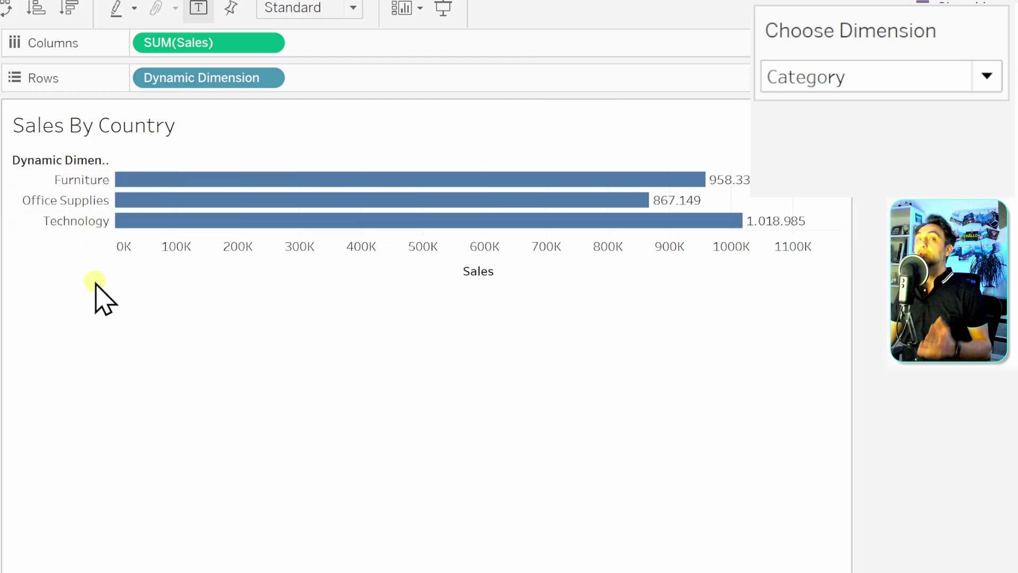
# Test the dynamic chart by switching the Choose Dimension parameter to Country and back to Category.
pyautogui.click(847, 75)
pyautogui.click(858, 107)
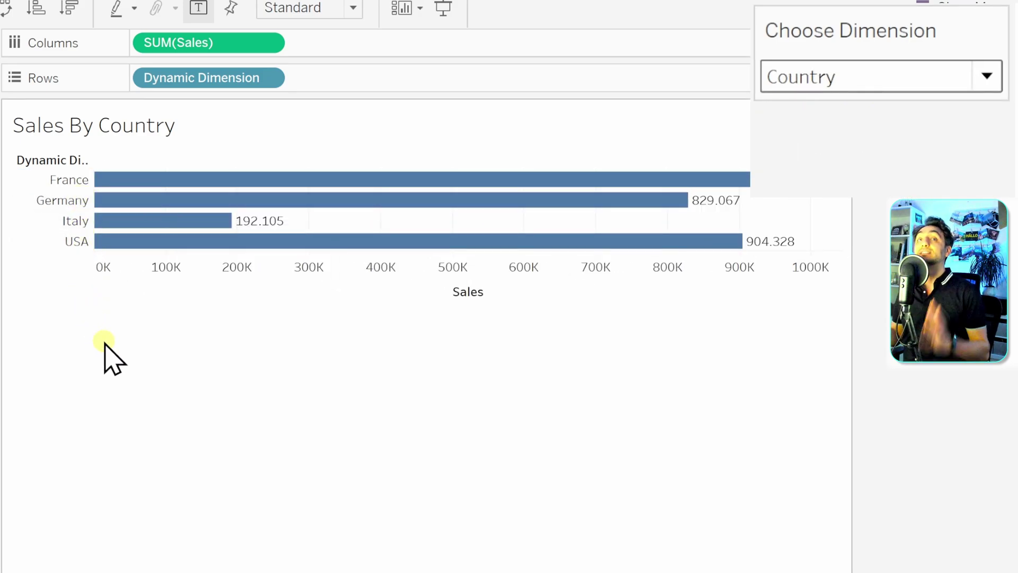
pyautogui.click(838, 86)
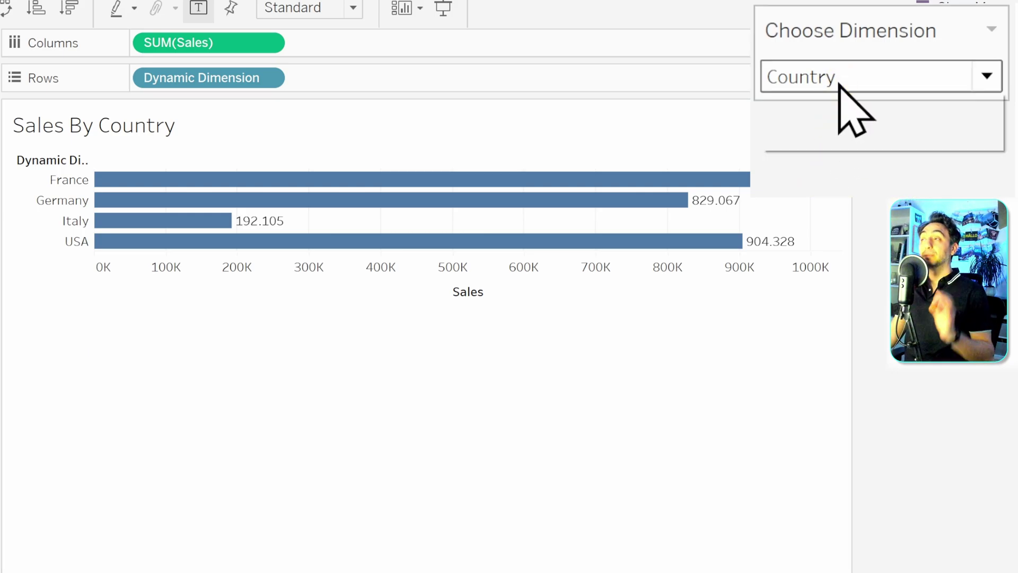
pyautogui.click(839, 137)
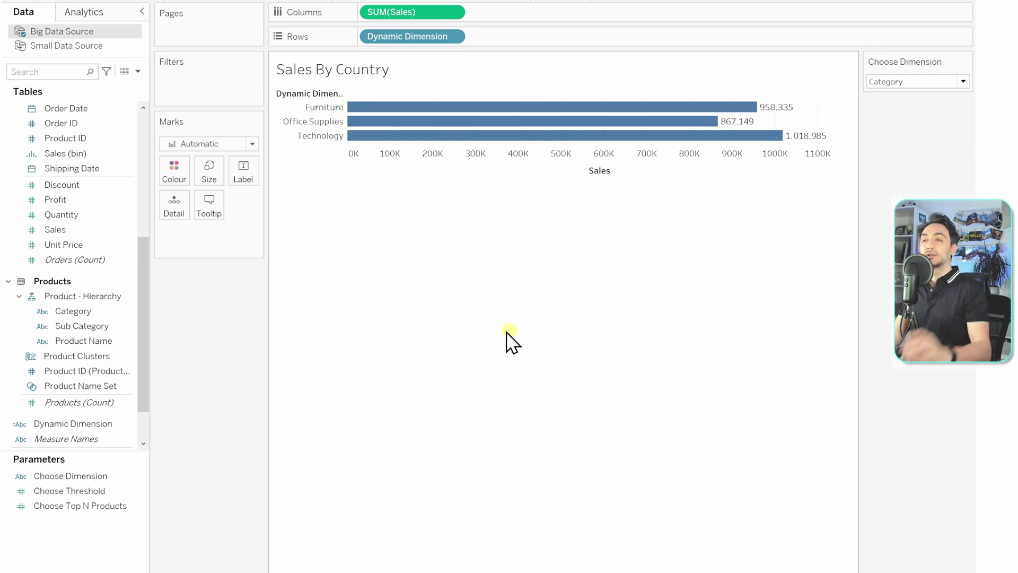
# Start a new parameter named Choose Measure and set its data type to String.
pyautogui.click(138, 71)
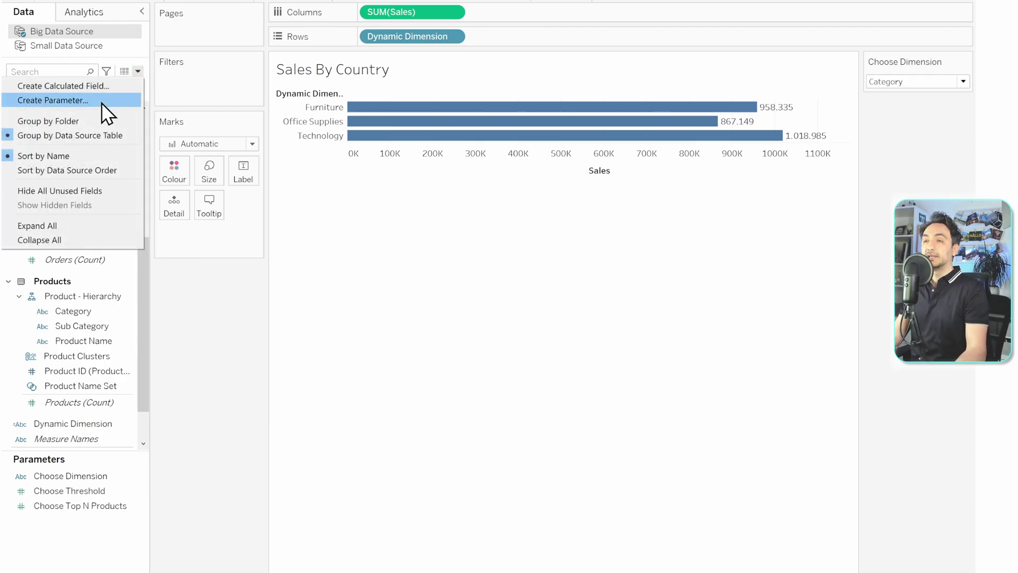
pyautogui.click(101, 102)
pyautogui.write('Choos')
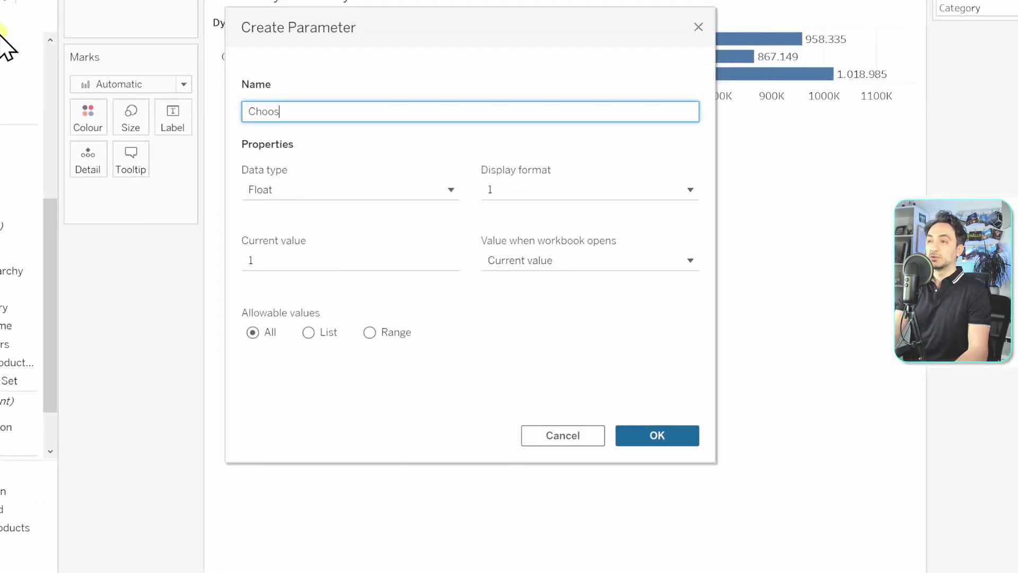
pyautogui.write('e Measure')
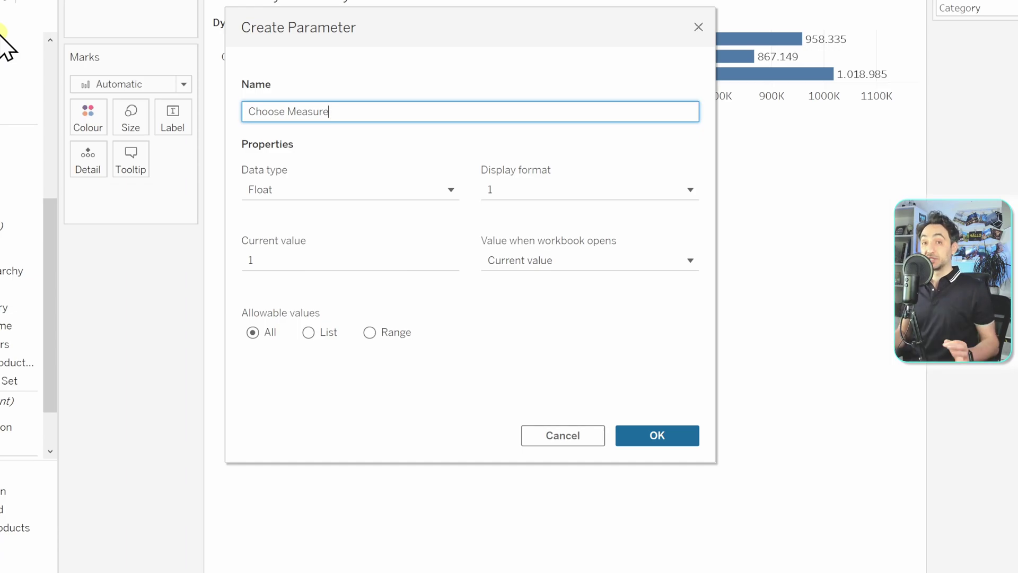
pyautogui.click(273, 191)
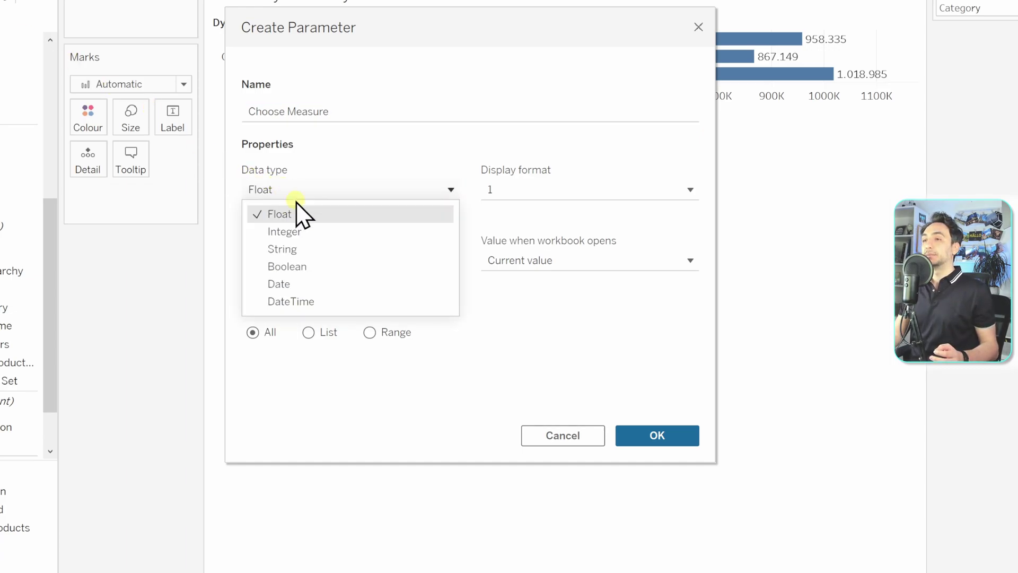
pyautogui.click(314, 249)
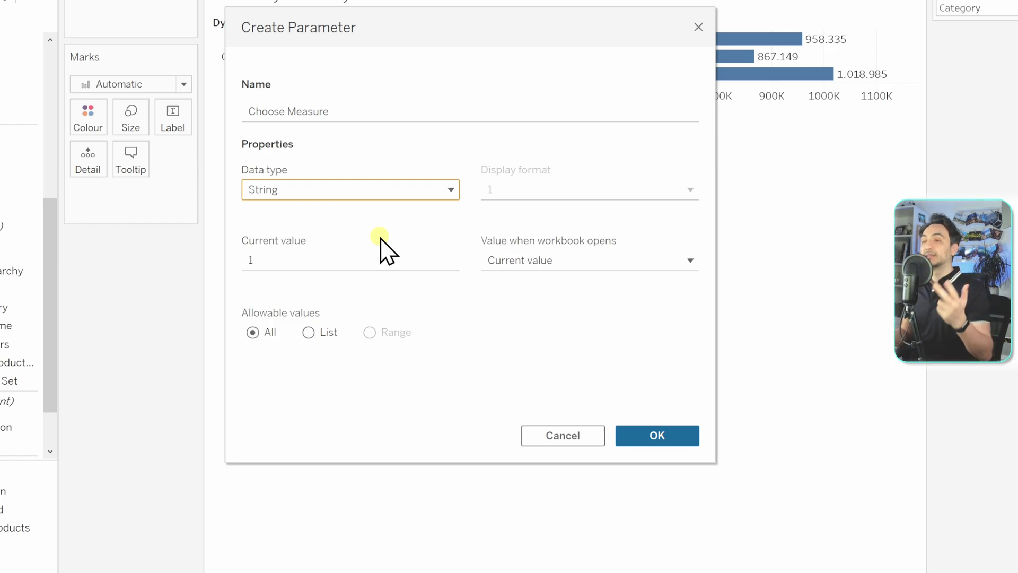
# Set the Choose Measure parameter's current value to Sales and restrict its allowable values to a list.
pyautogui.click(325, 263)
pyautogui.write('Sales')
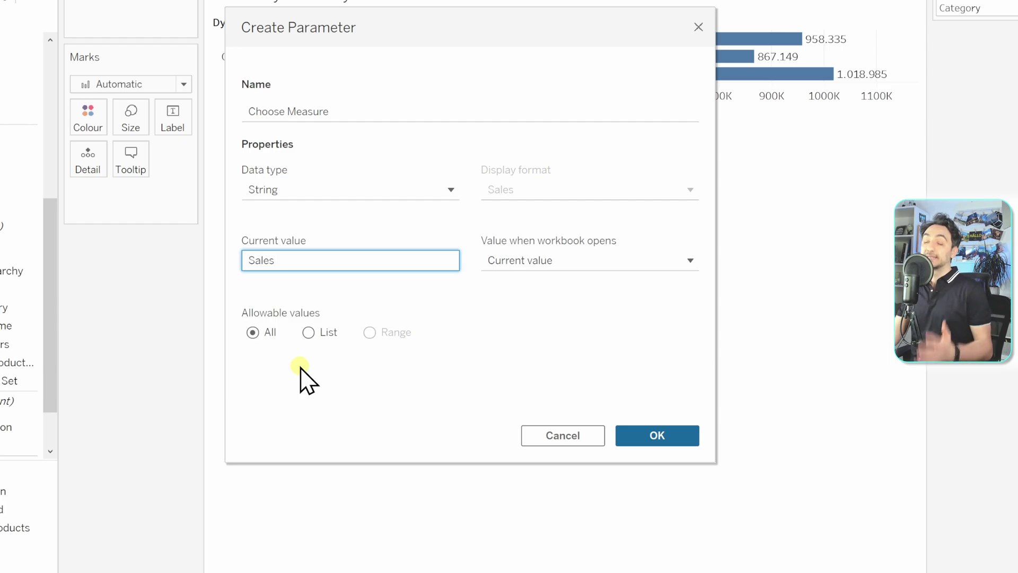
pyautogui.click(308, 333)
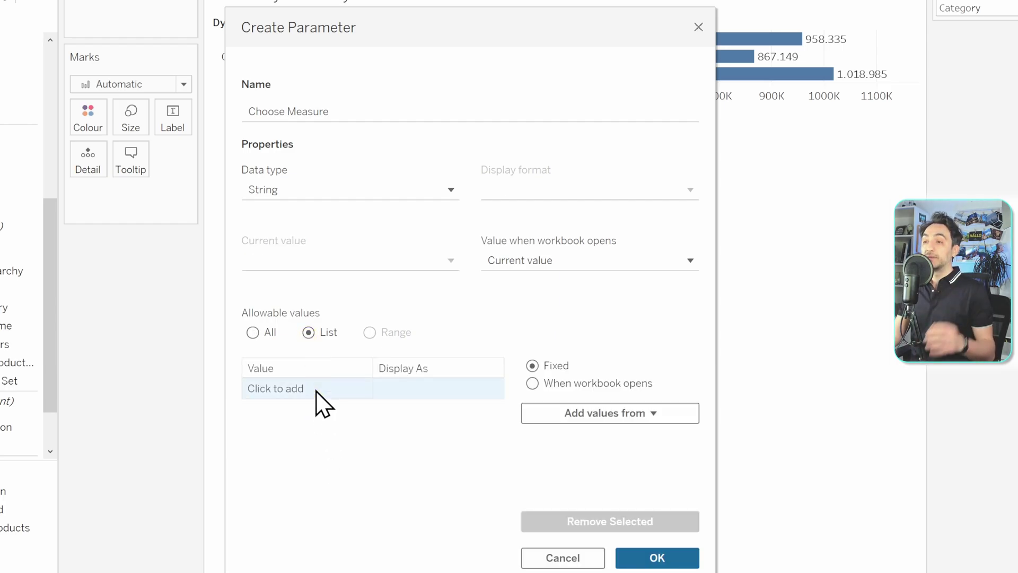
# Add Sales, Profit and Quanity as the list values of the Choose Measure parameter and save it.
pyautogui.click(316, 393)
pyautogui.write('Sales')
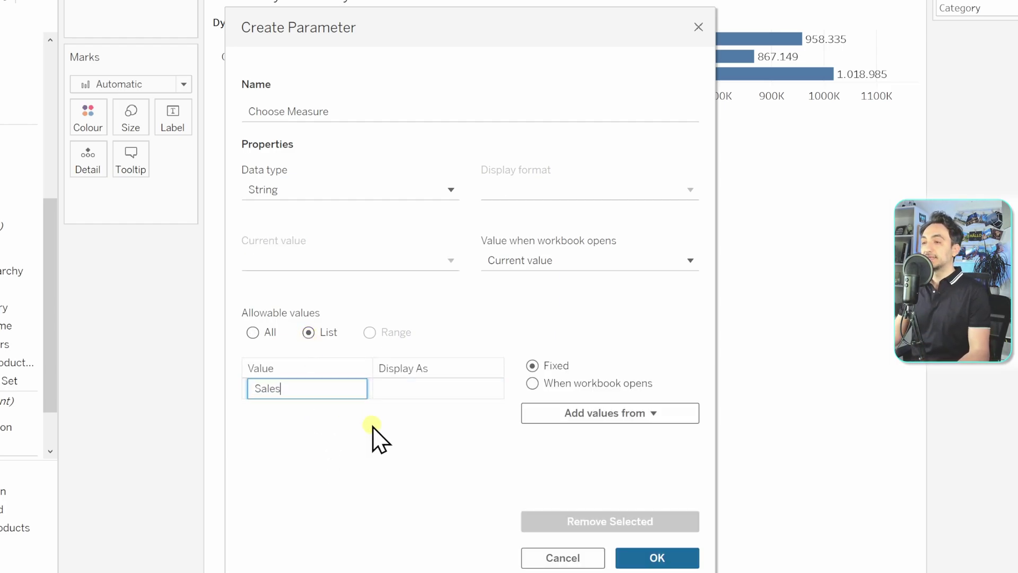
pyautogui.press('Return')
pyautogui.click(306, 410)
pyautogui.write('Profi')
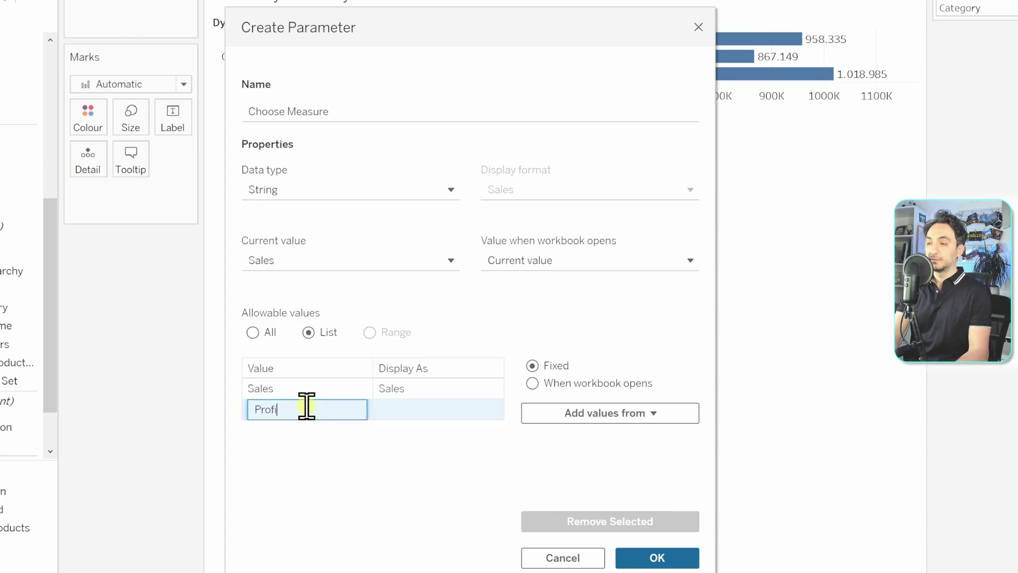
pyautogui.write('t')
pyautogui.press('Return')
pyautogui.click(305, 428)
pyautogui.write('Quanity')
pyautogui.press('Return')
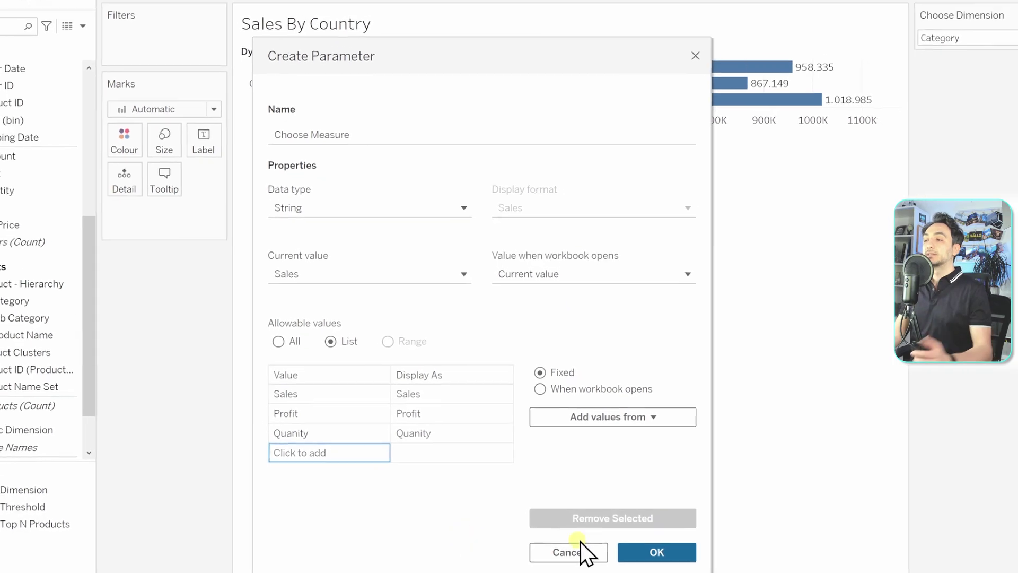
pyautogui.click(657, 557)
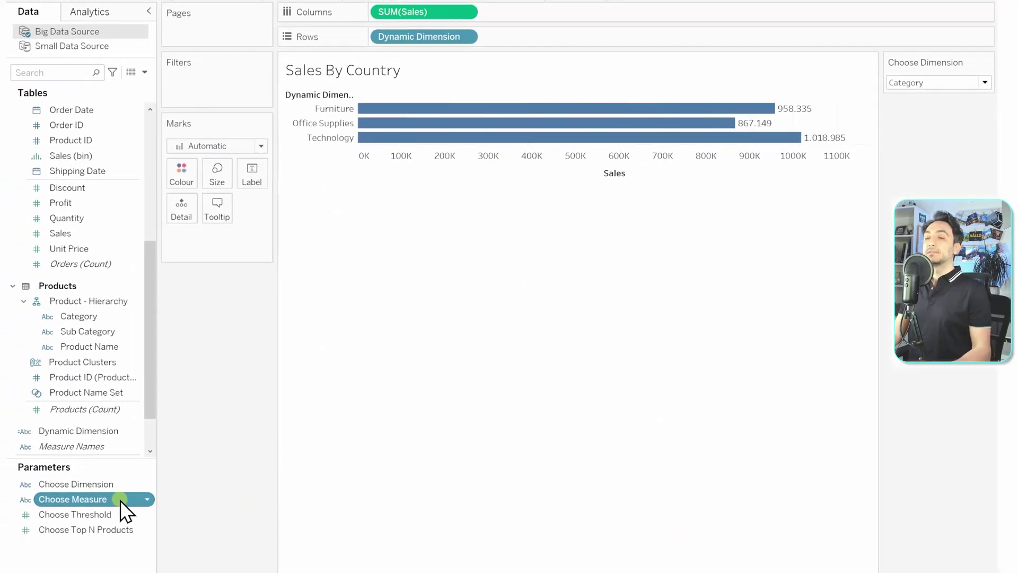
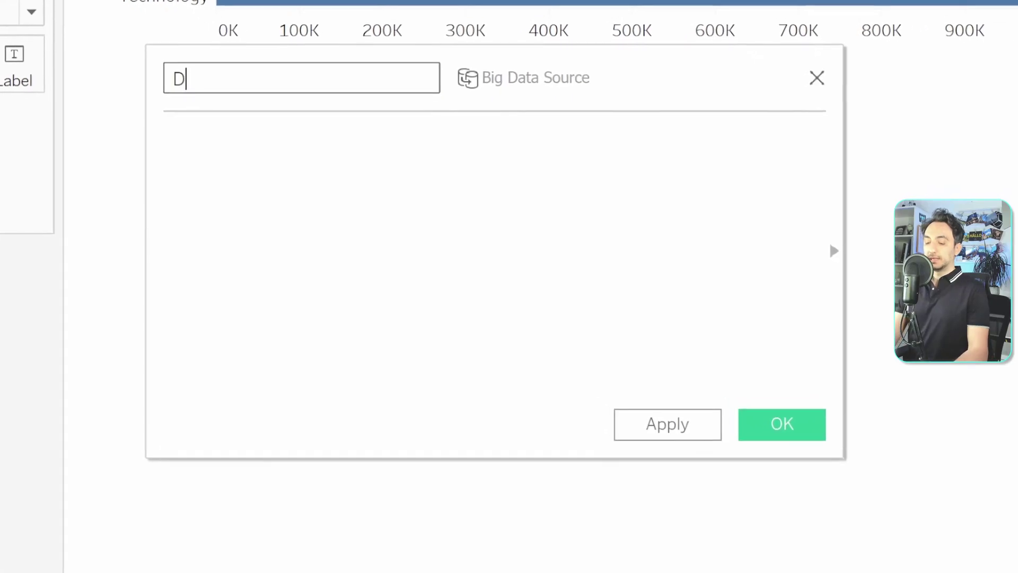
# Name the new calculated field Dynamic Measure and begin its formula with CASE [Choose Measure].
pyautogui.write('ure')
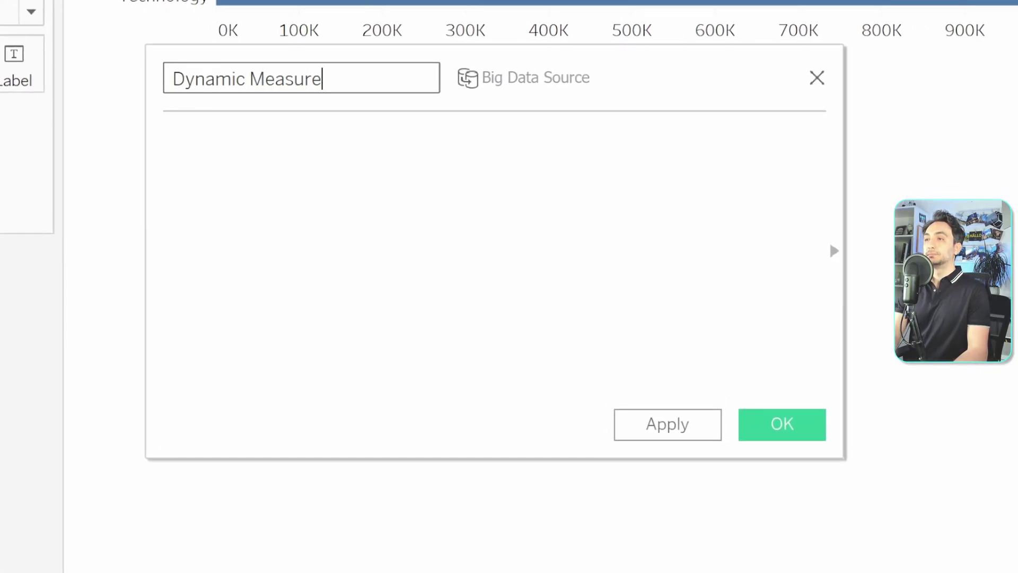
pyautogui.press('Tab')
pyautogui.write('C')
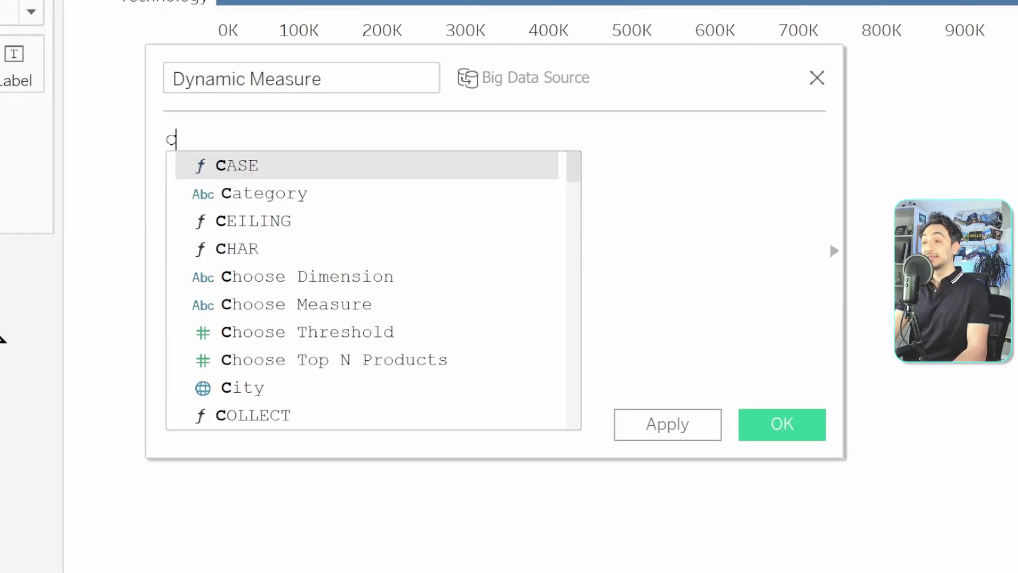
pyautogui.press('Return')
pyautogui.write('Choo')
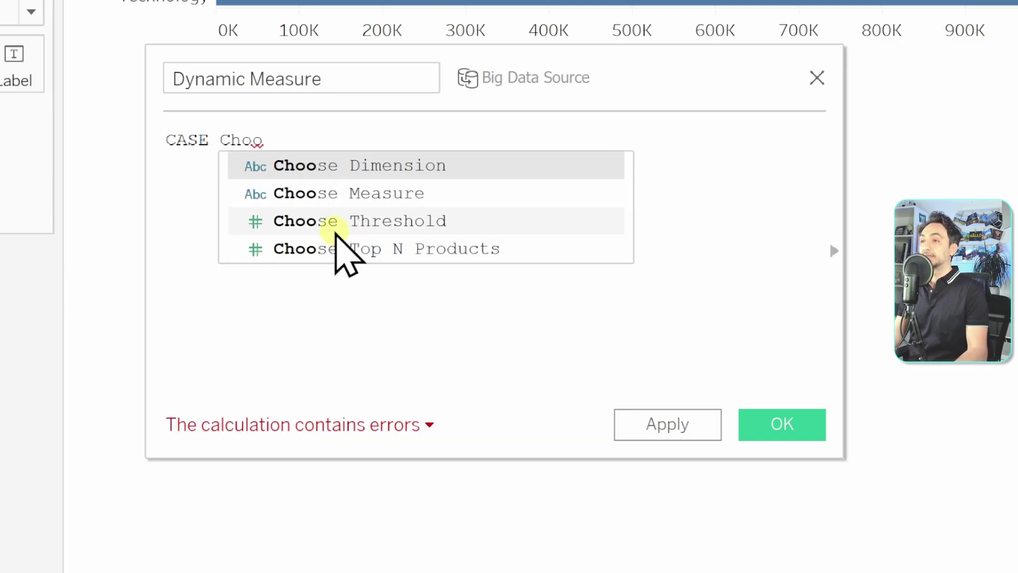
pyautogui.click(384, 193)
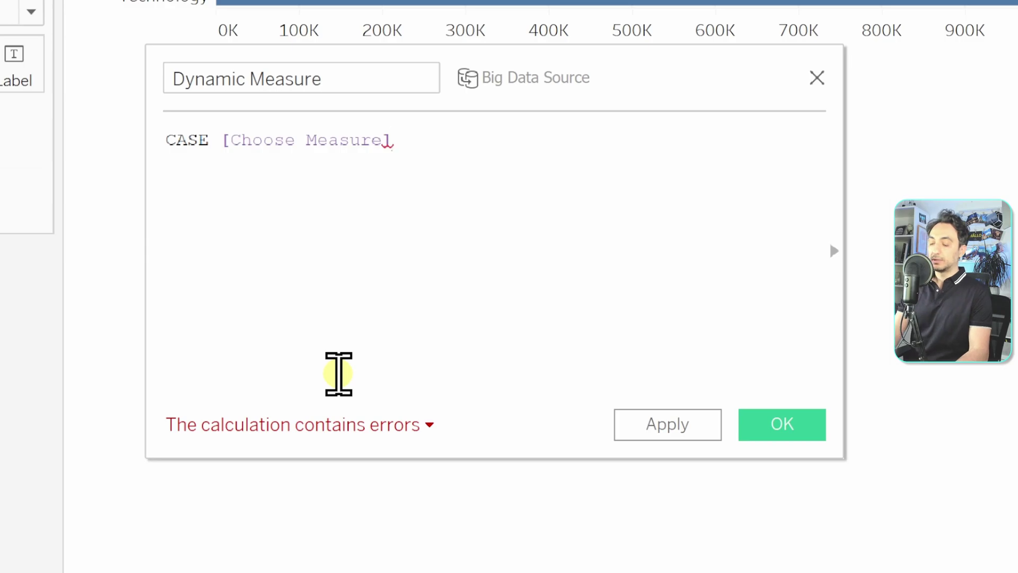
# Add the branch WHEN 'Sales' THEN [Sales] to the Dynamic Measure formula, using the Big Data Source field.
pyautogui.press('Return')
pyautogui.write('WHEN')
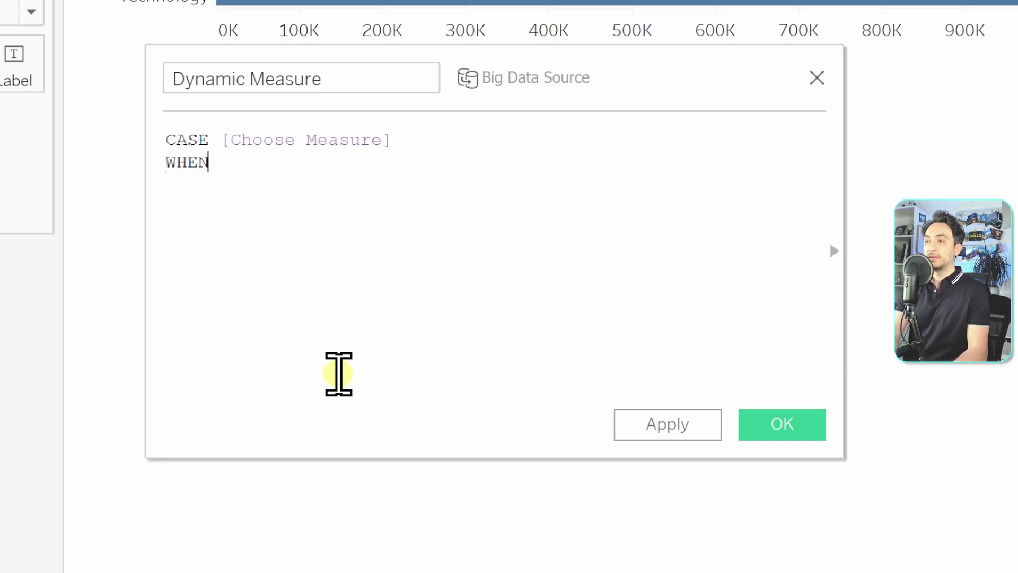
pyautogui.write(" '")
pyautogui.write('Sales')
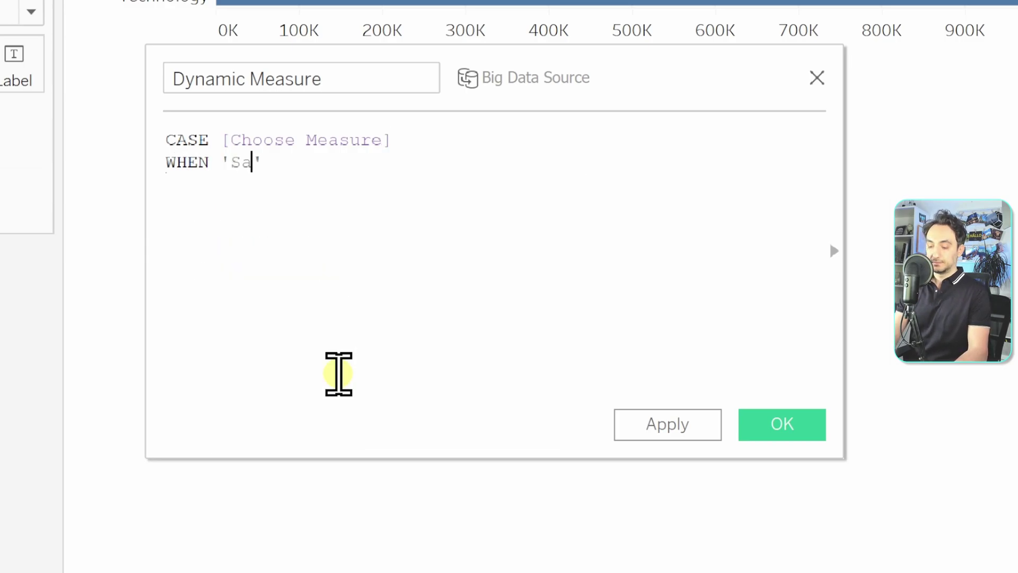
pyautogui.press('Right')
pyautogui.write('THEN')
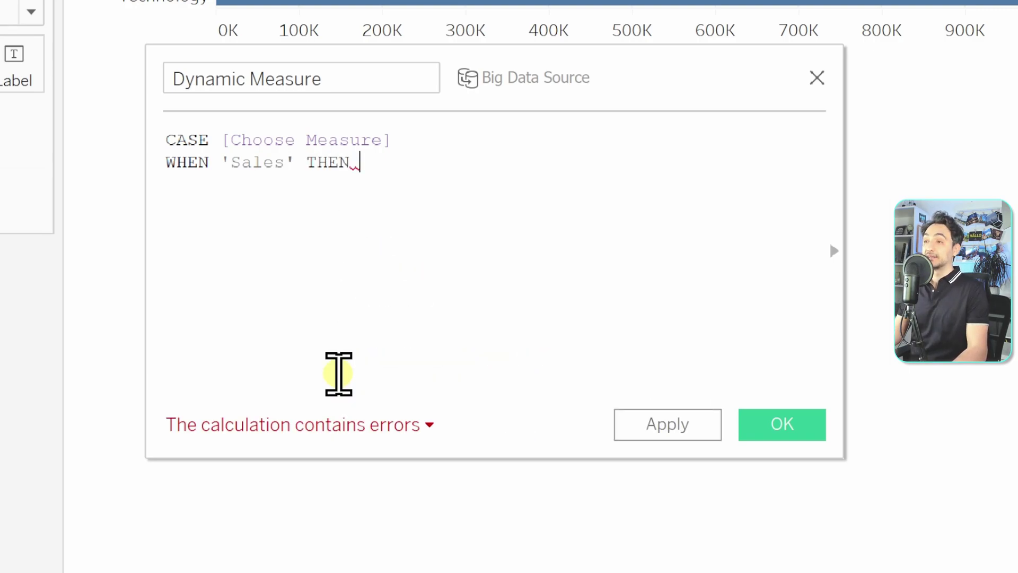
pyautogui.write(' Sa')
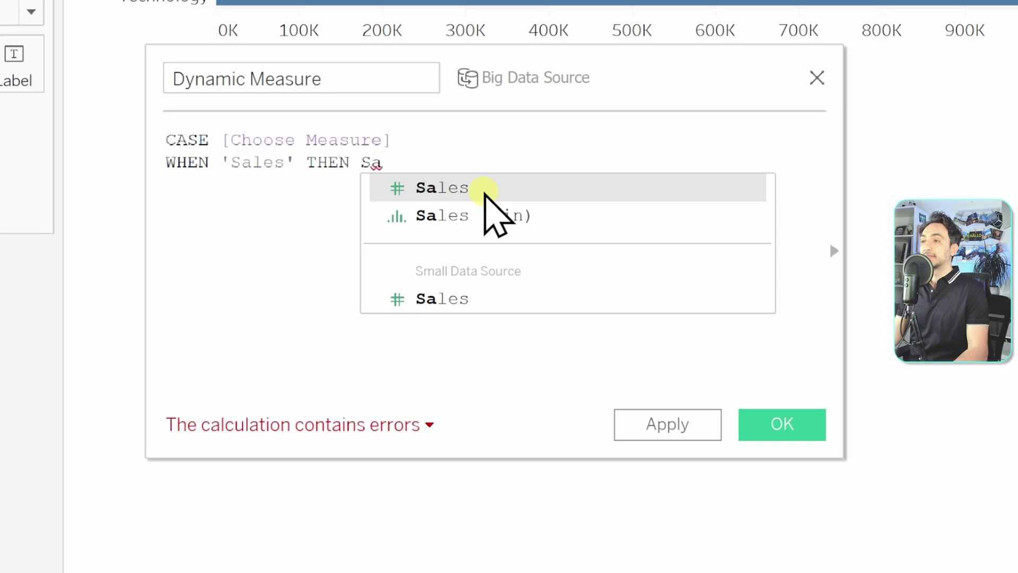
pyautogui.click(484, 192)
# Add the branch WHEN 'Profit' THEN [Profit] to the CASE expression.
pyautogui.press('Return')
pyautogui.write('W')
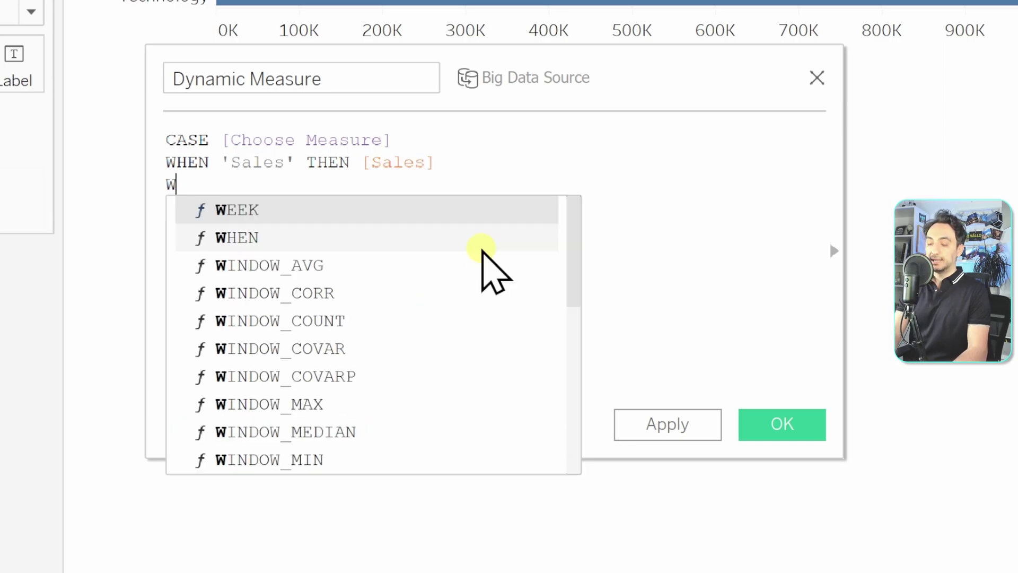
pyautogui.write('HEN')
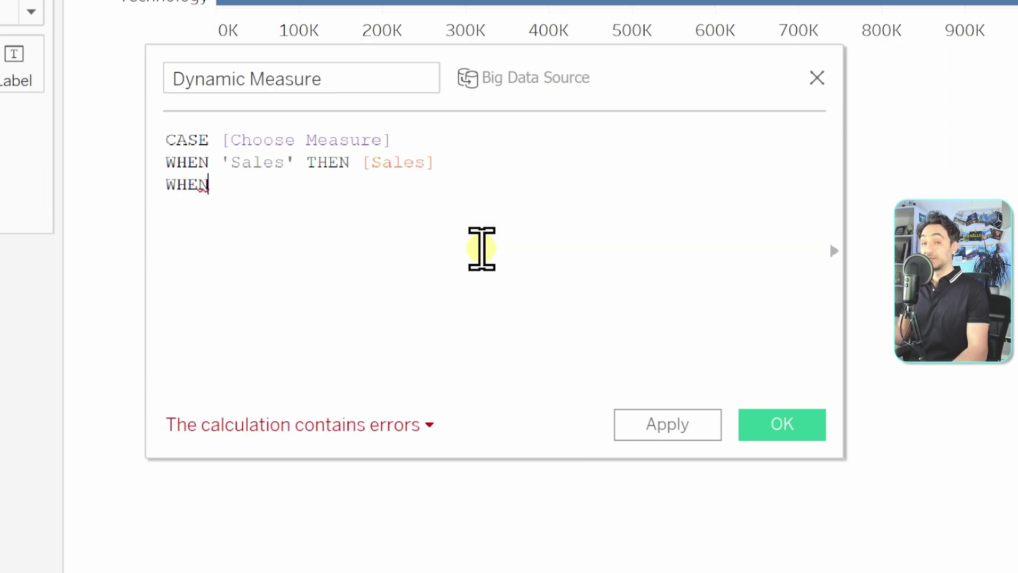
pyautogui.write(" 'Profit' THEN ")
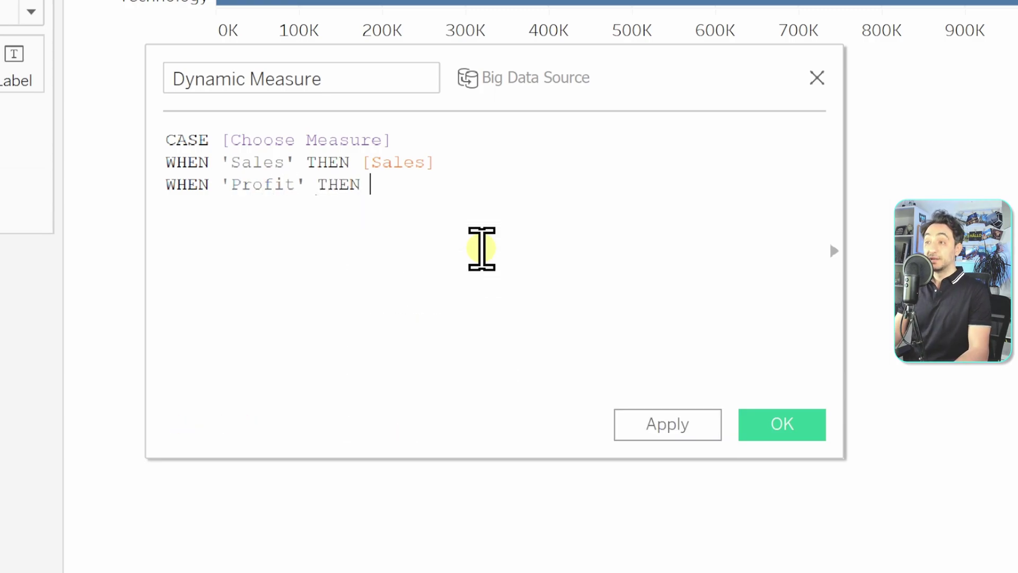
pyautogui.write('Prof')
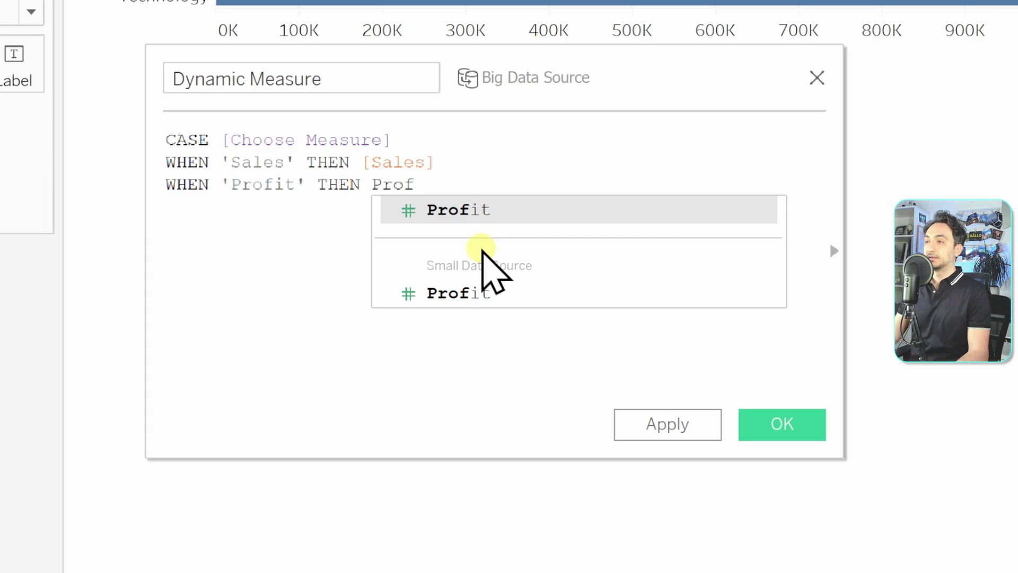
pyautogui.click(492, 212)
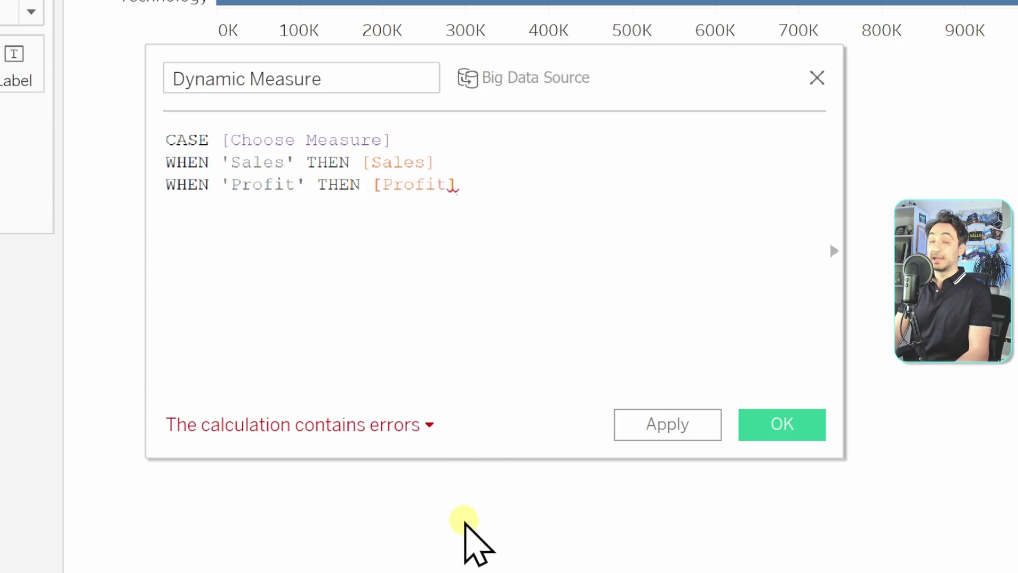
# Add the branch WHEN 'Quantity' THEN [Quantity] to the CASE expression.
pyautogui.press('Return')
pyautogui.write('WHEN')
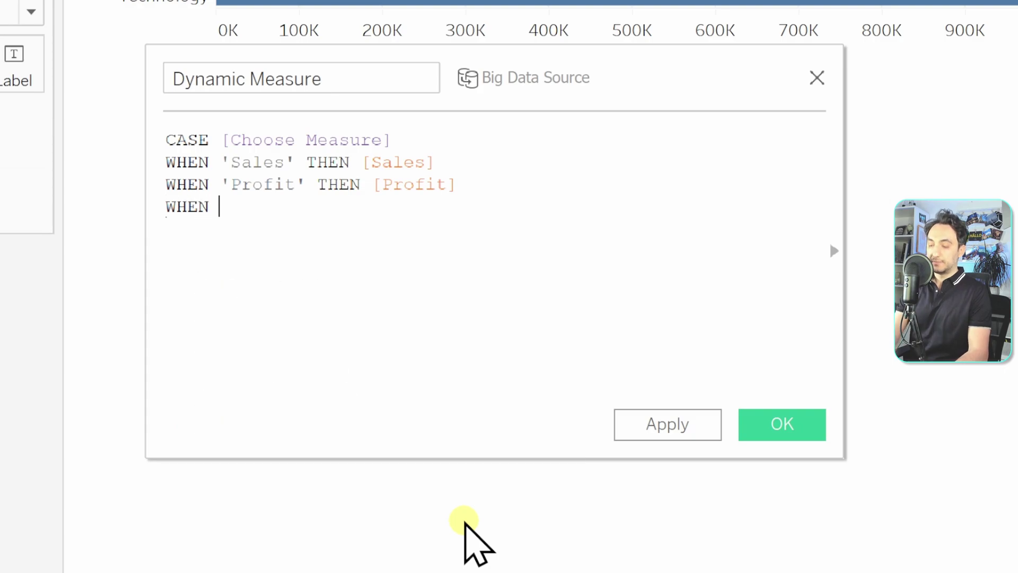
pyautogui.write(" '")
pyautogui.write('Quantity')
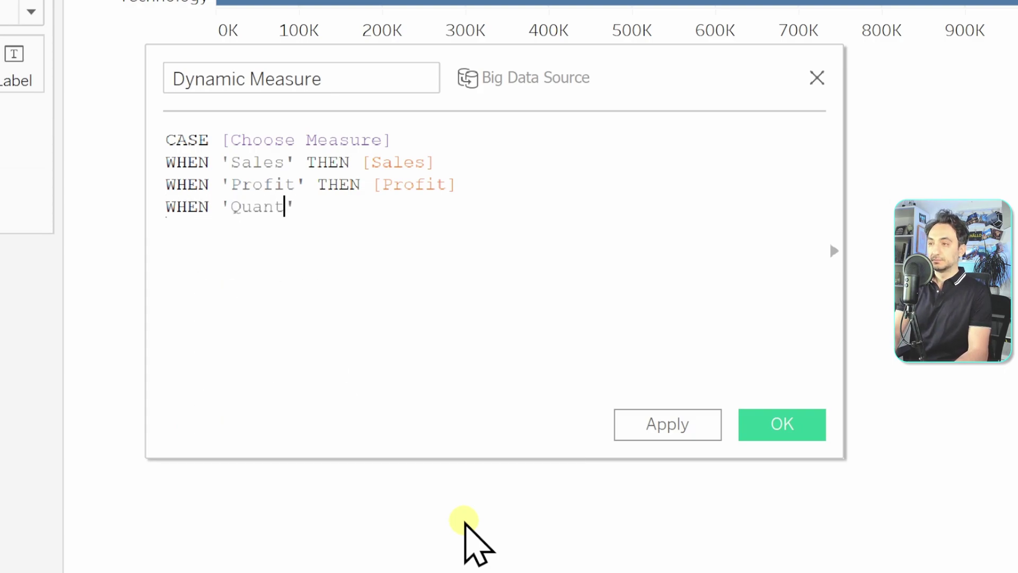
pyautogui.write("' THEN")
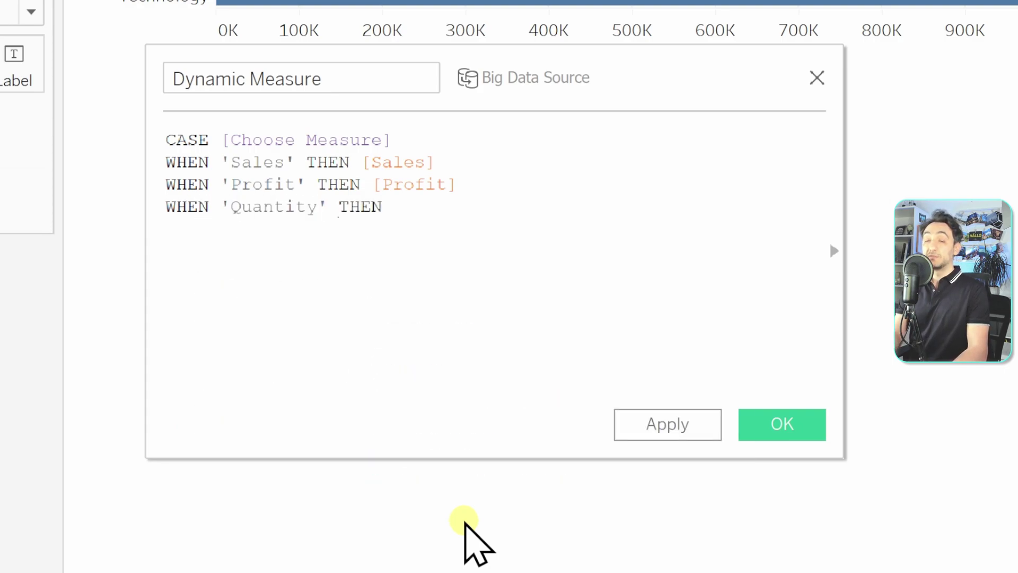
pyautogui.write(' quan')
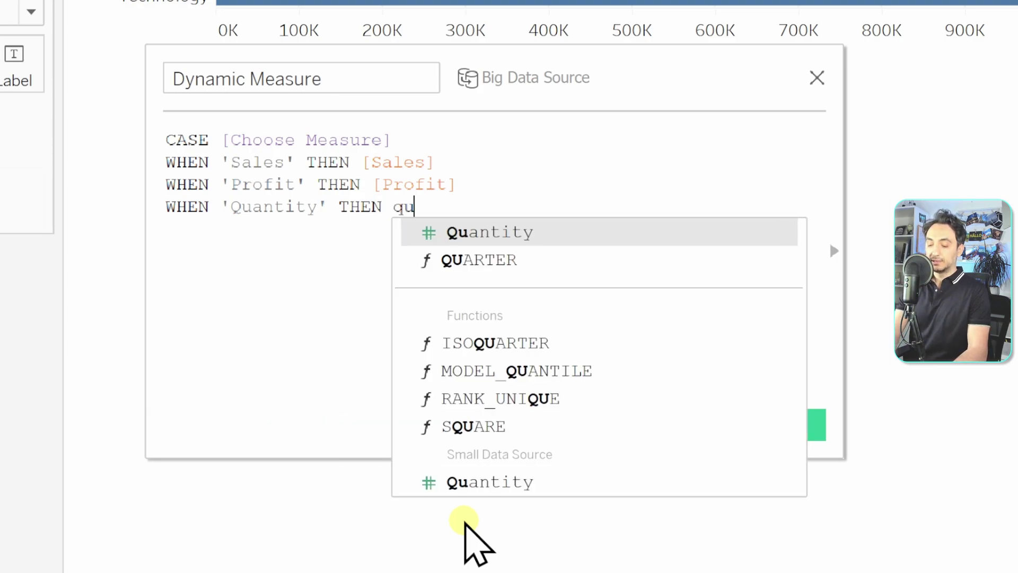
pyautogui.click(495, 234)
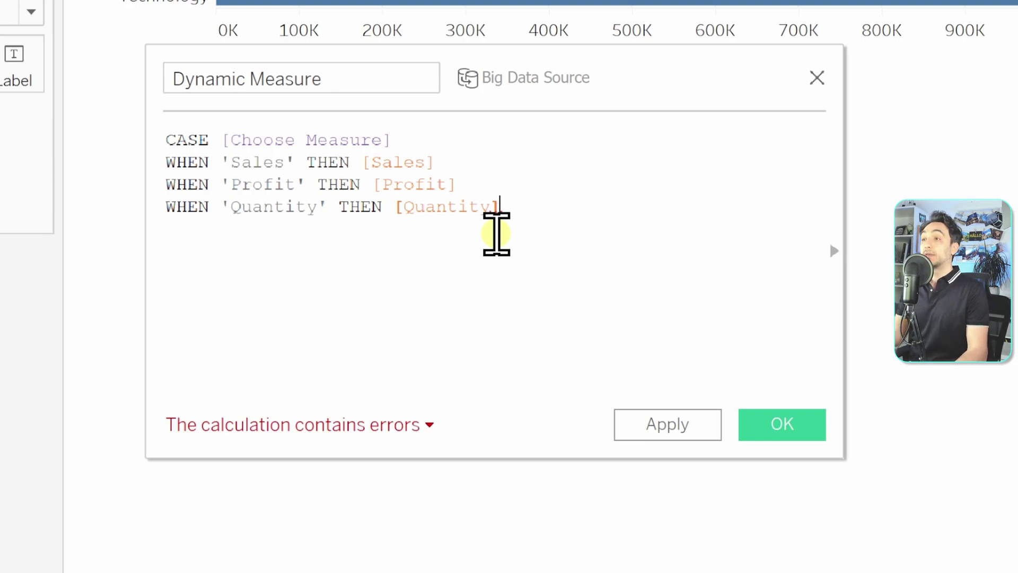
# Close the CASE expression with END and save the Dynamic Measure calculated field.
pyautogui.press('Return')
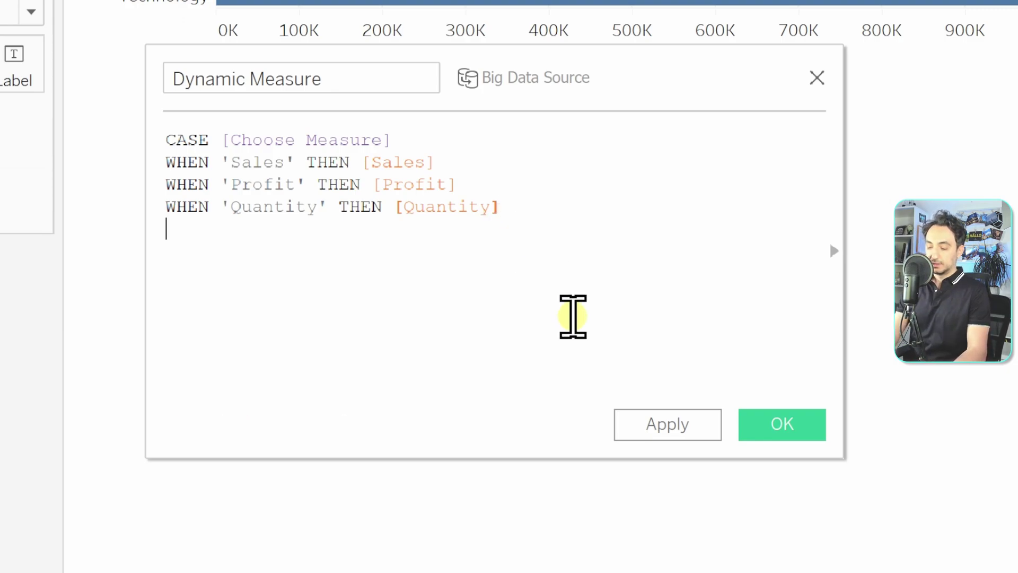
pyautogui.write('END')
pyautogui.press('Escape')
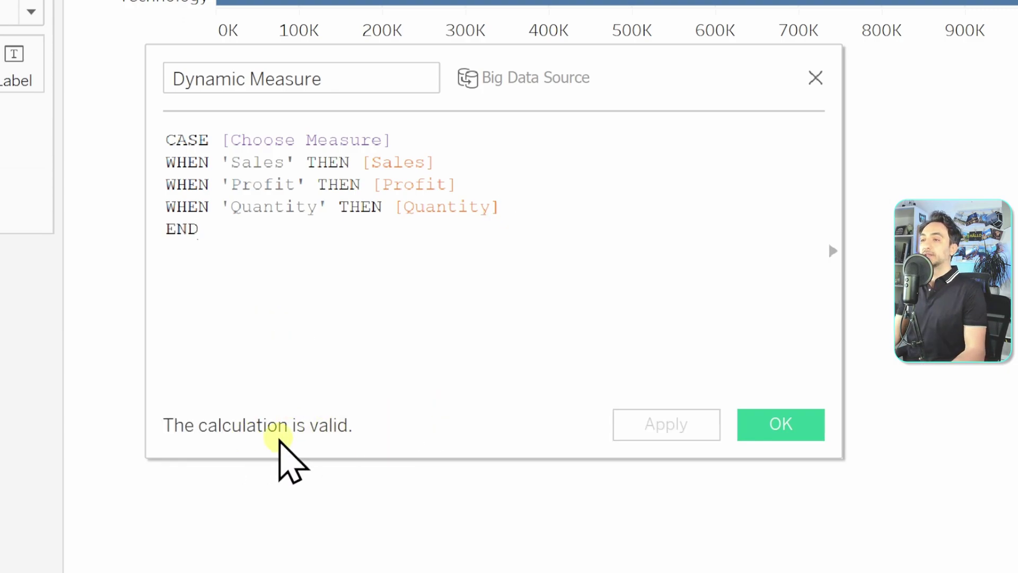
pyautogui.click(755, 430)
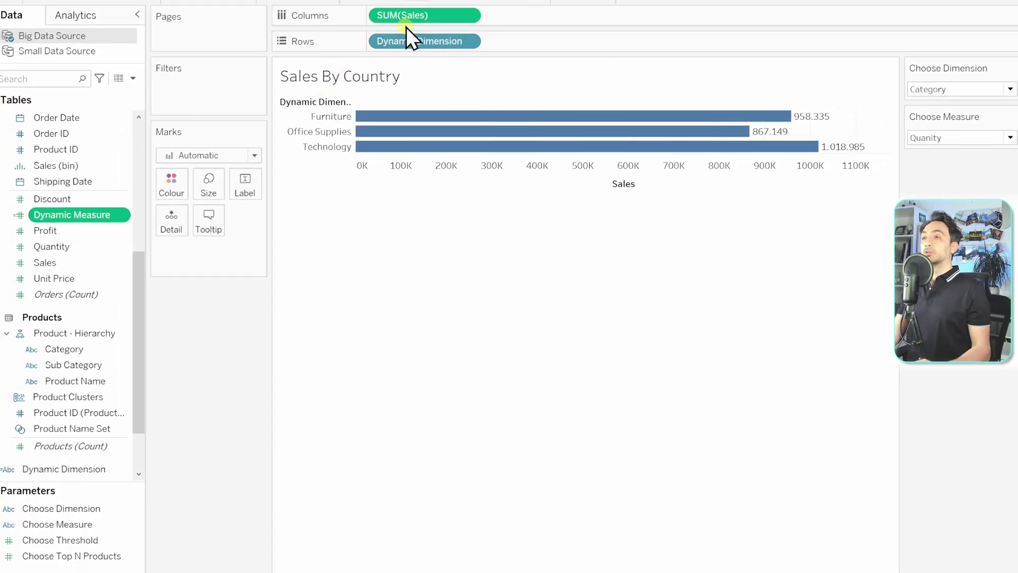
# Replace SUM(Sales) on the Columns shelf with the Dynamic Measure calculated field.
pyautogui.moveTo(405, 18); pyautogui.dragTo(217, 303)
pyautogui.moveTo(81, 214); pyautogui.dragTo(399, 14)
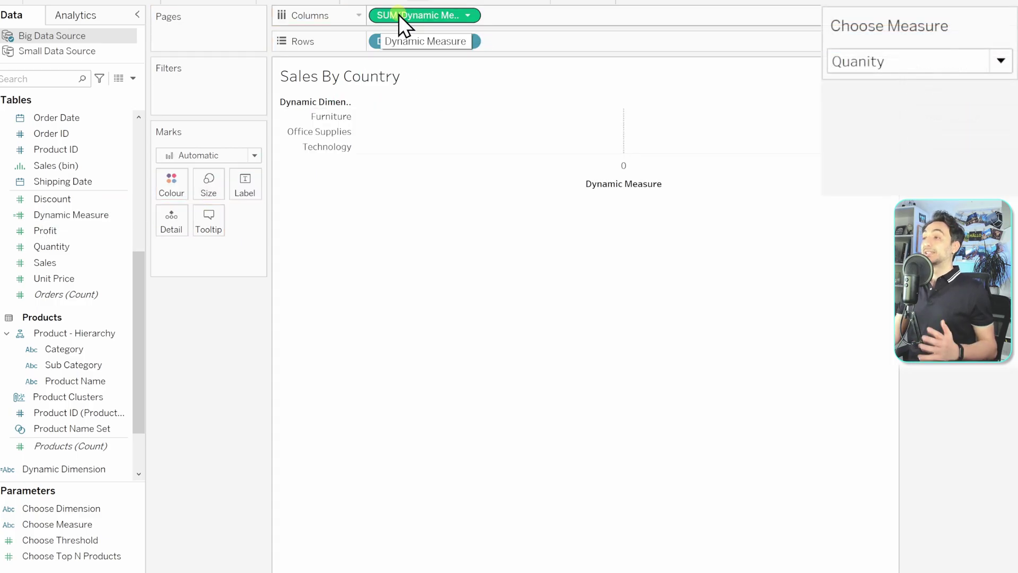
# Test the dynamic chart by switching the Choose Measure parameter to Sales, Profit and back to Quanity.
pyautogui.click(913, 63)
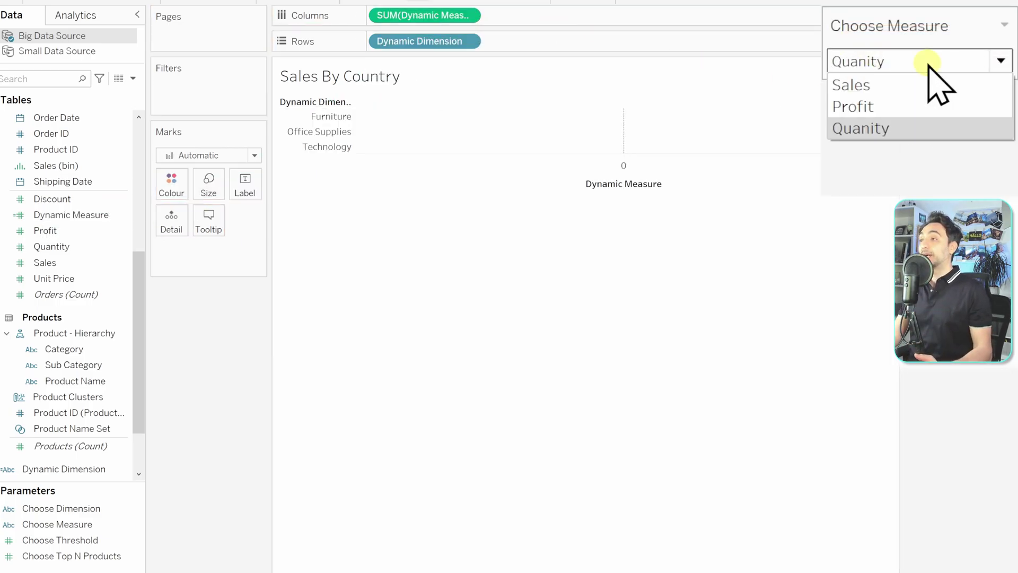
pyautogui.click(894, 85)
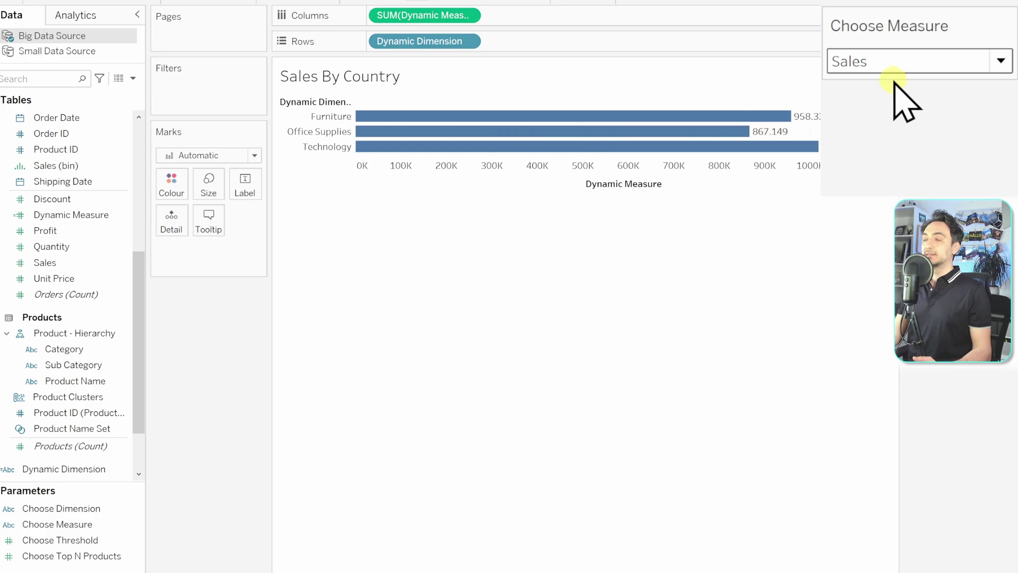
pyautogui.click(960, 56)
pyautogui.click(910, 105)
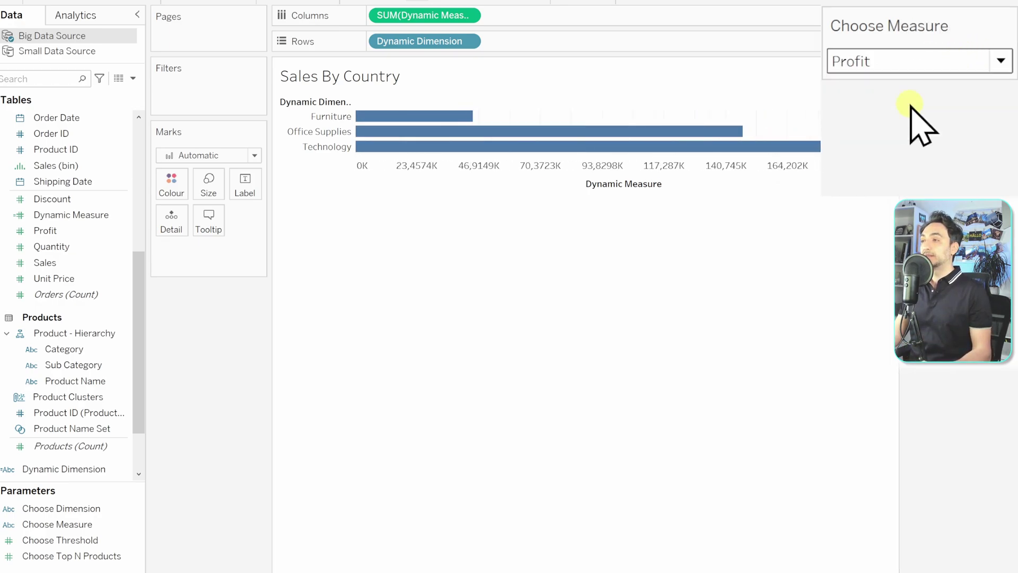
pyautogui.moveTo(555, 141)
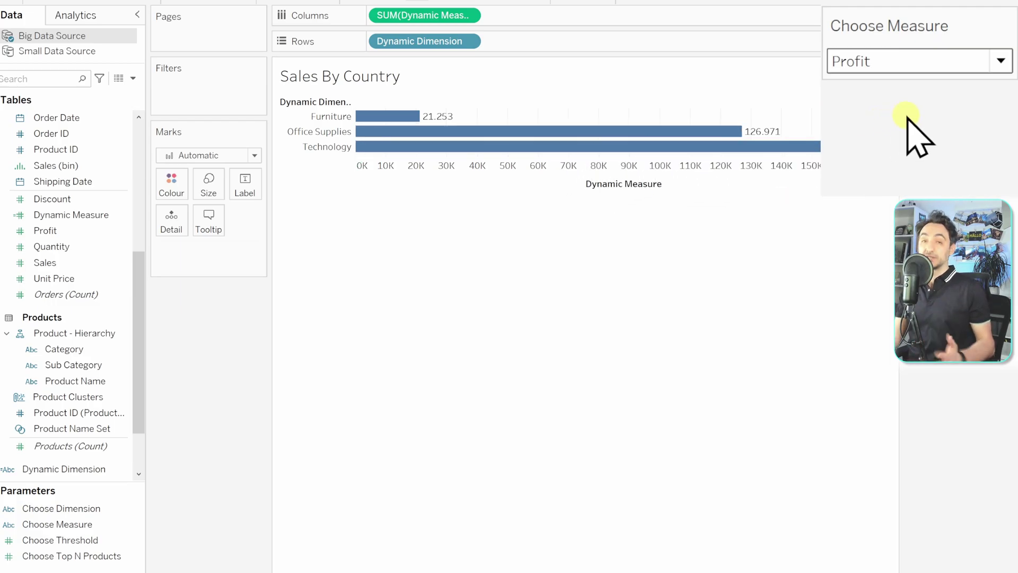
pyautogui.click(923, 68)
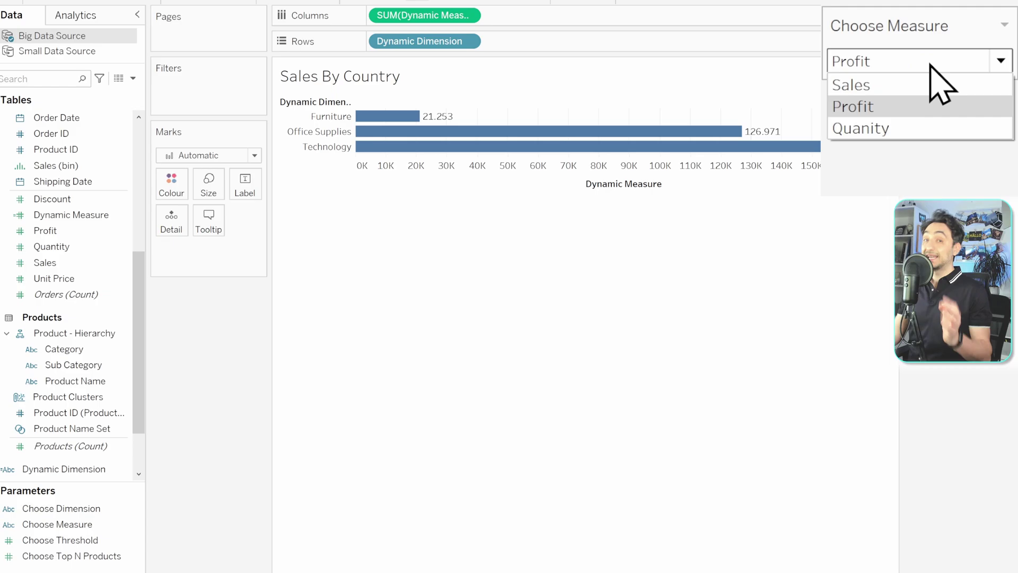
pyautogui.click(904, 127)
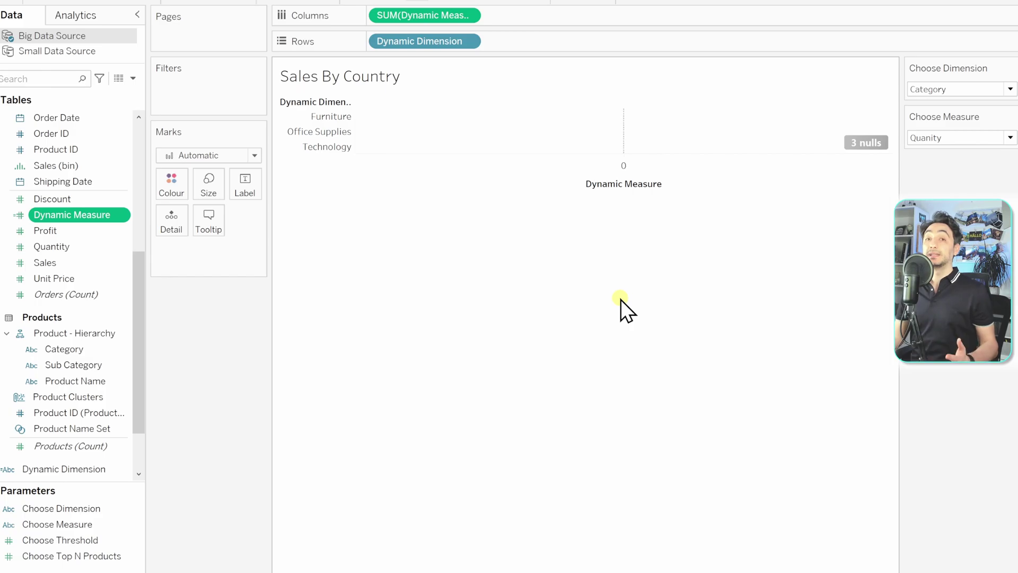
# Open the Dynamic Measure calculated field for editing and examine the values its CASE expression compares.
pyautogui.rightClick(78, 217)
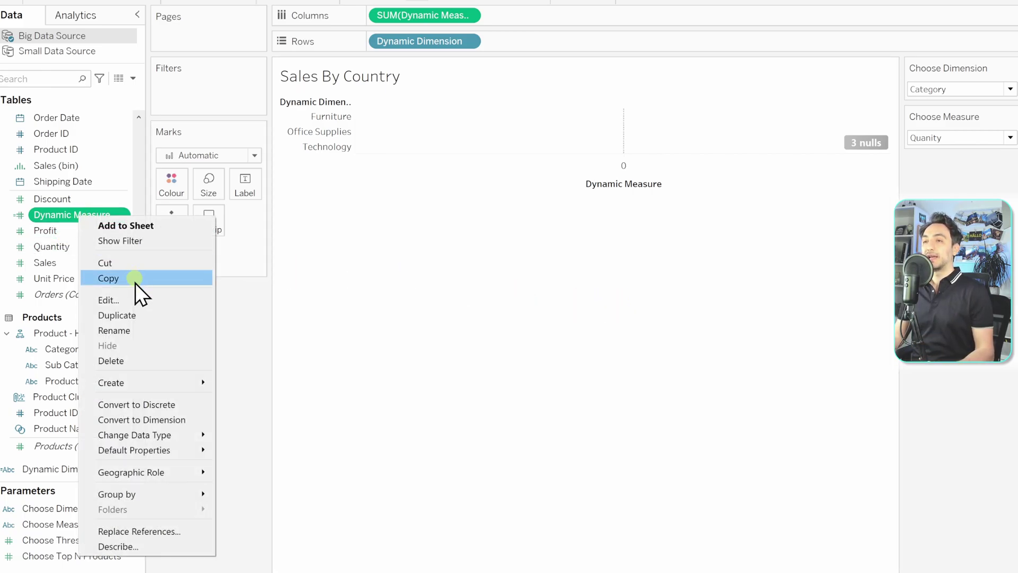
pyautogui.click(135, 299)
pyautogui.moveTo(641, 181); pyautogui.dragTo(801, 89)
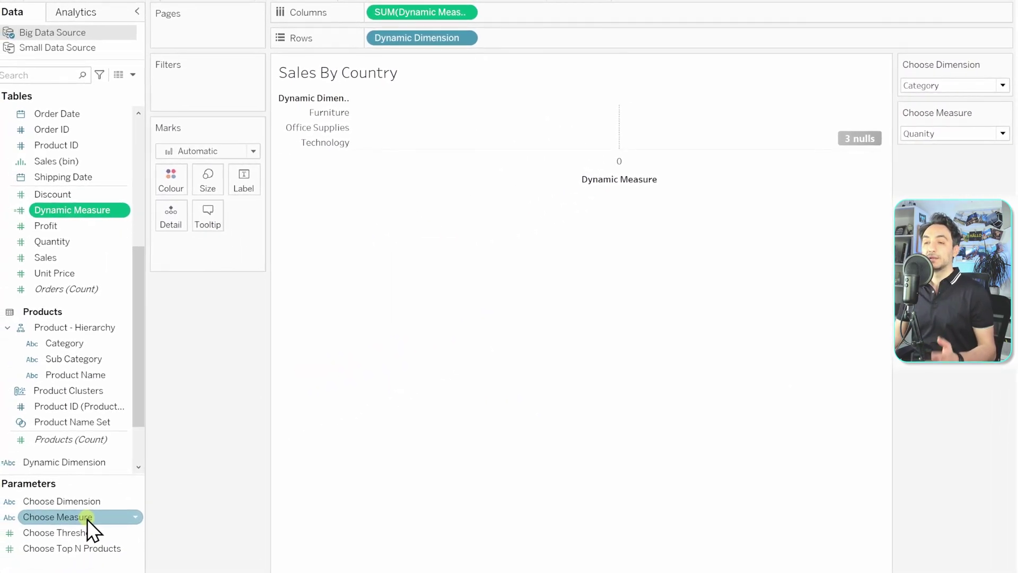
# Edit the Choose Measure parameter, correcting the misspelled list value Quanity to Quantity, and save it.
pyautogui.rightClick(87, 518)
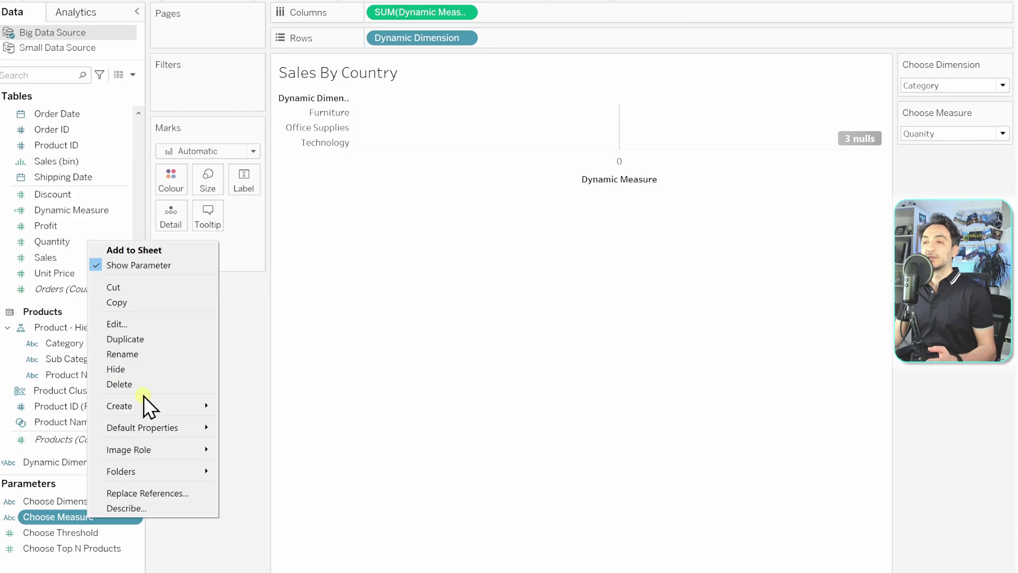
pyautogui.click(159, 328)
pyautogui.click(357, 400)
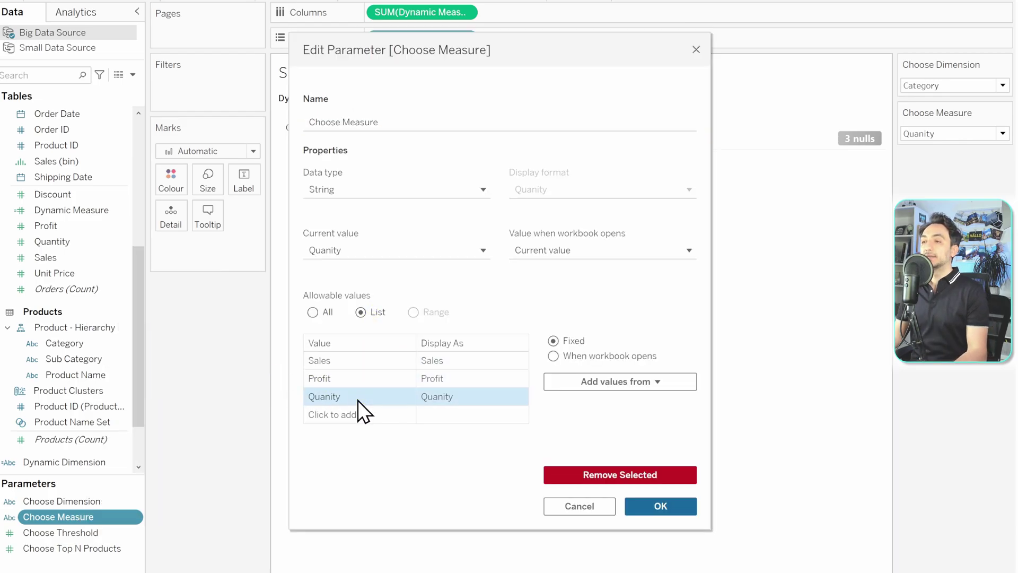
pyautogui.click(358, 400)
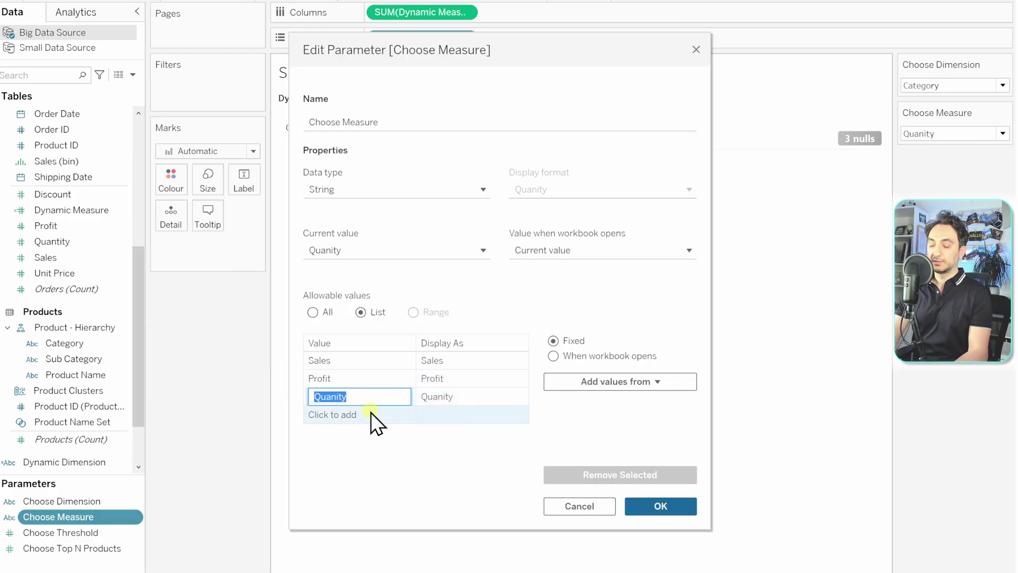
pyautogui.write('Quanti')
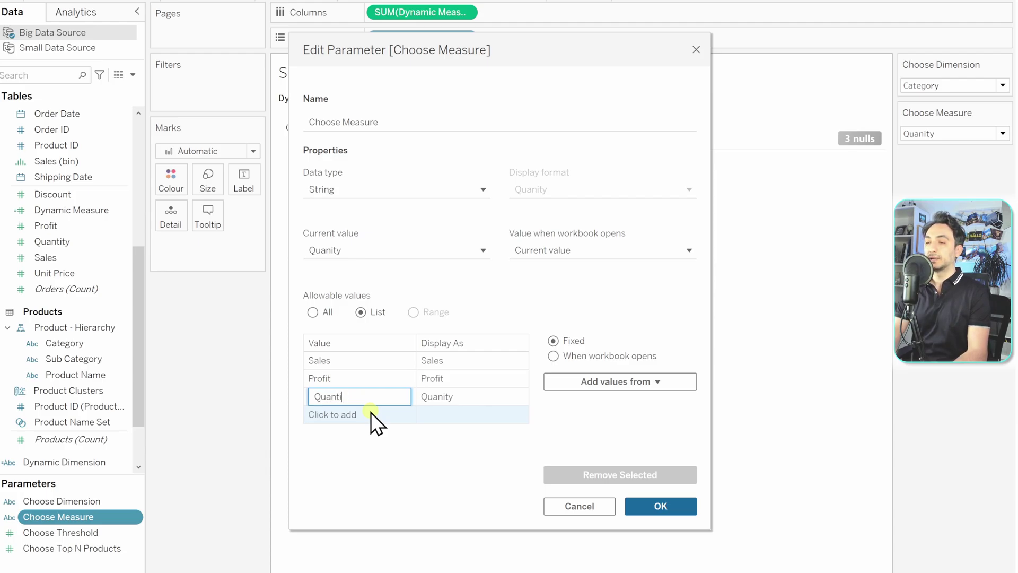
pyautogui.write('ty')
pyautogui.click(639, 505)
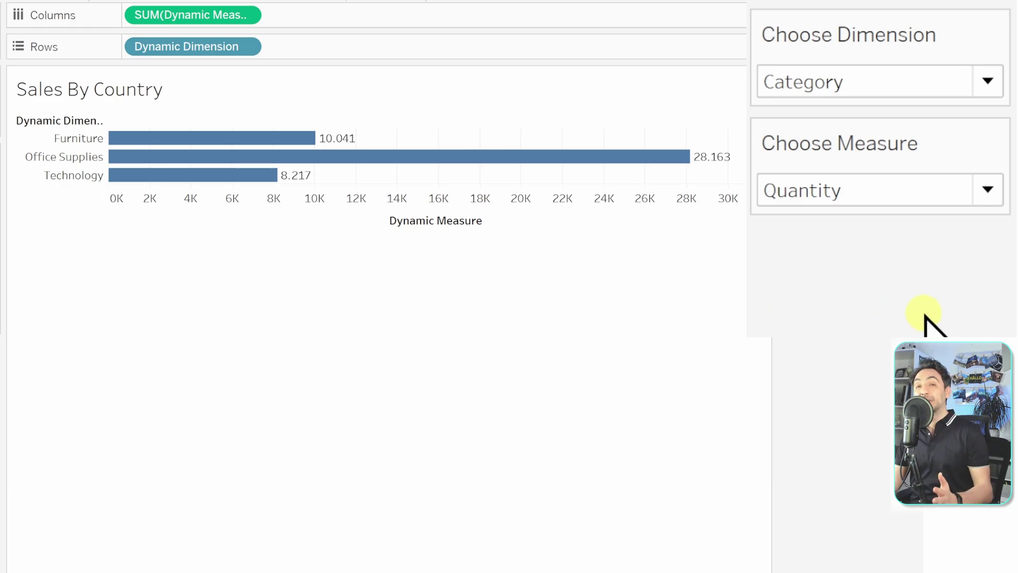
# Set the Choose Dimension parameter to Country and the Choose Measure parameter to Profit.
pyautogui.click(857, 87)
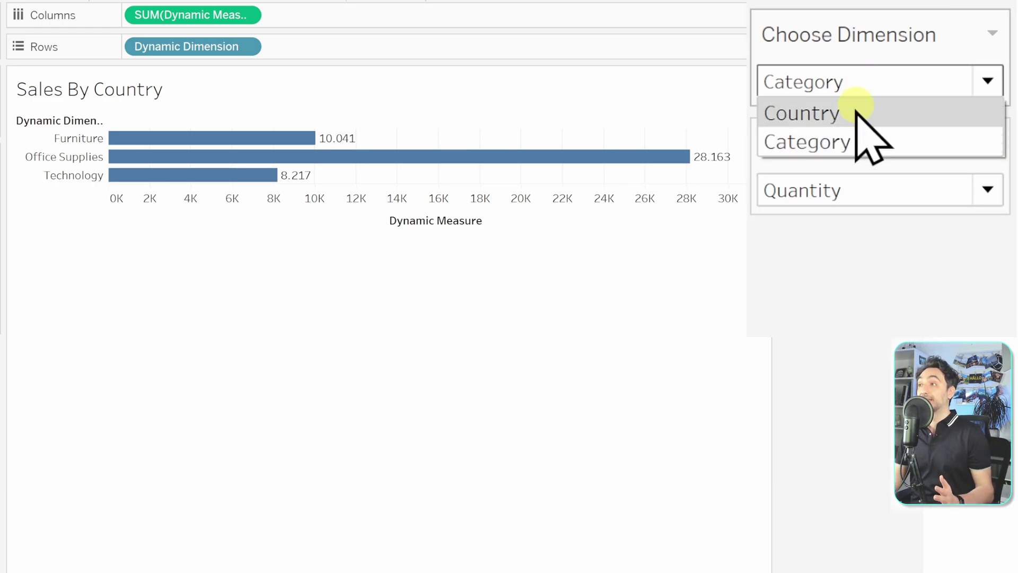
pyautogui.click(854, 110)
pyautogui.click(856, 191)
pyautogui.click(840, 254)
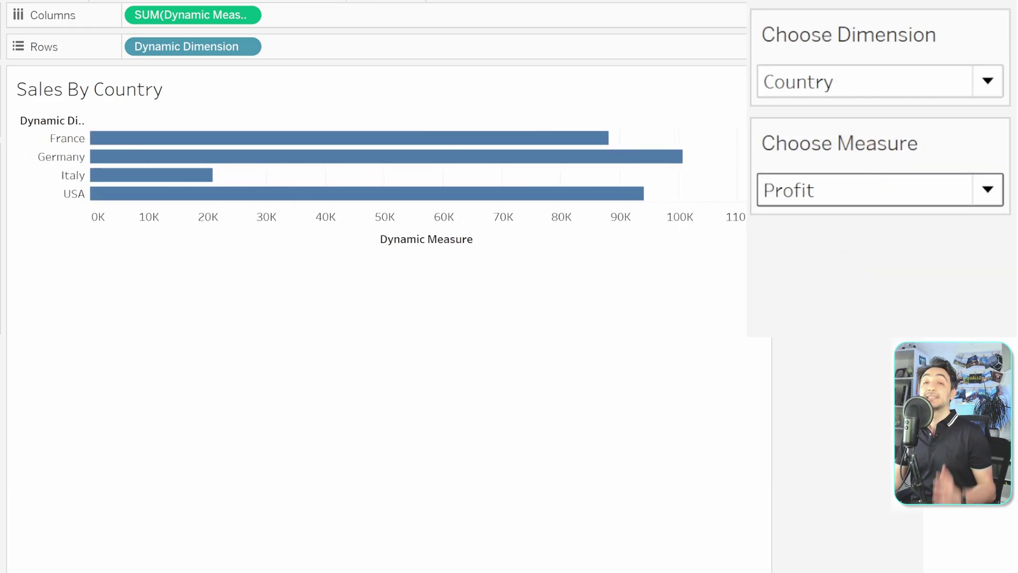